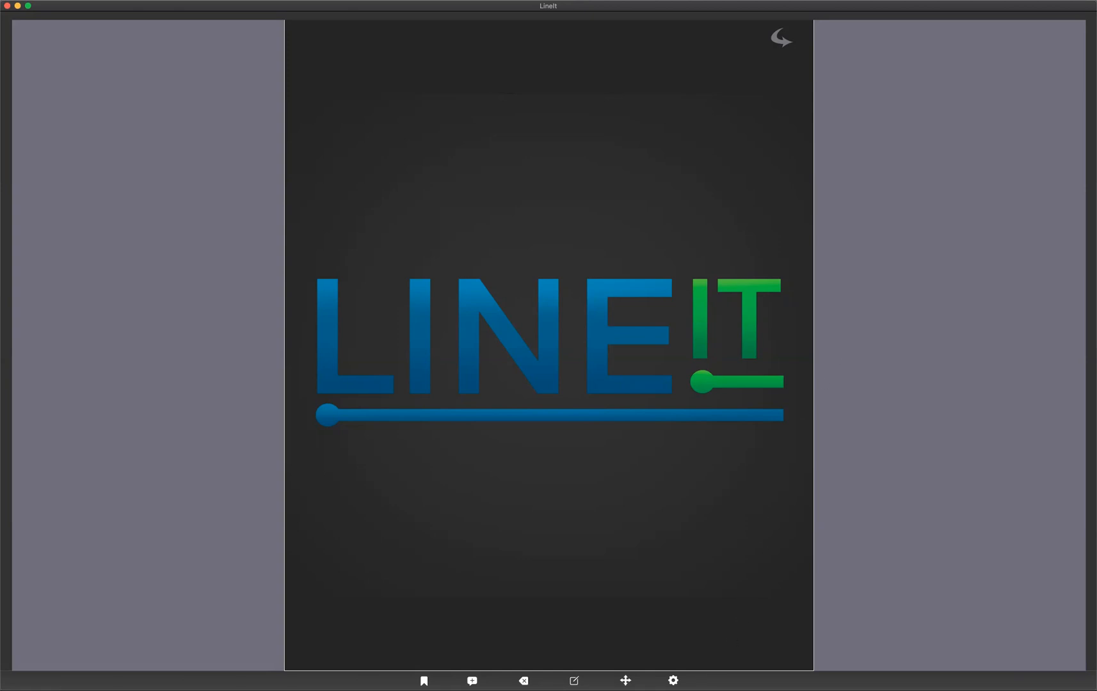
{"action": "left_click", "coordinate": [672, 680]}
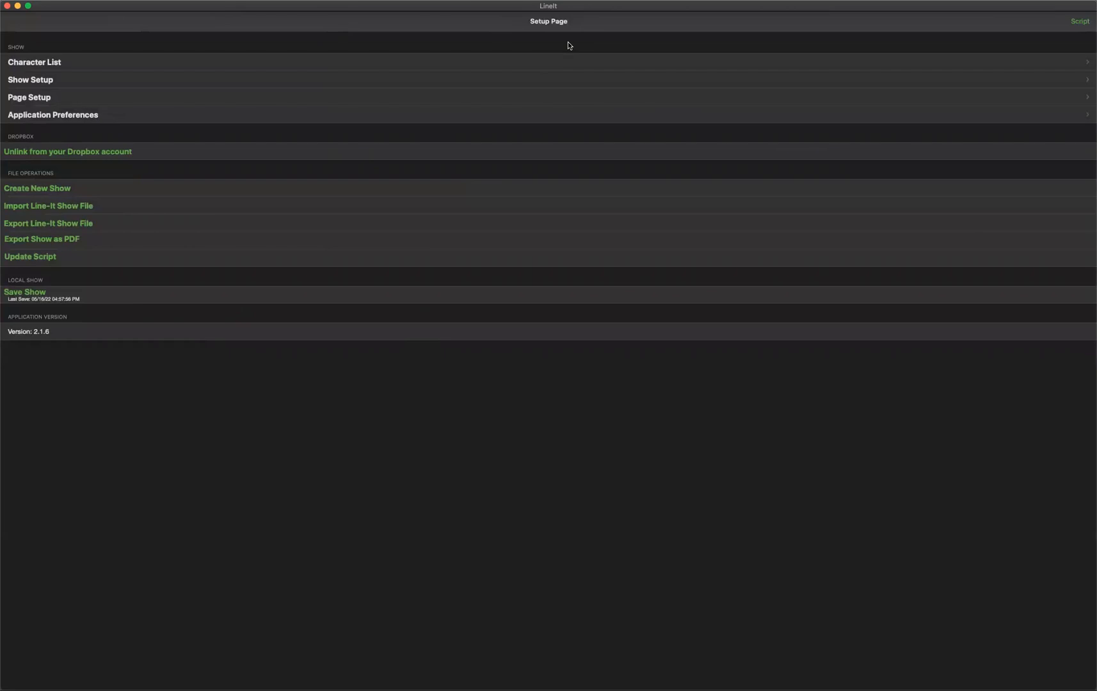
{"action": "left_click", "coordinate": [29, 190]}
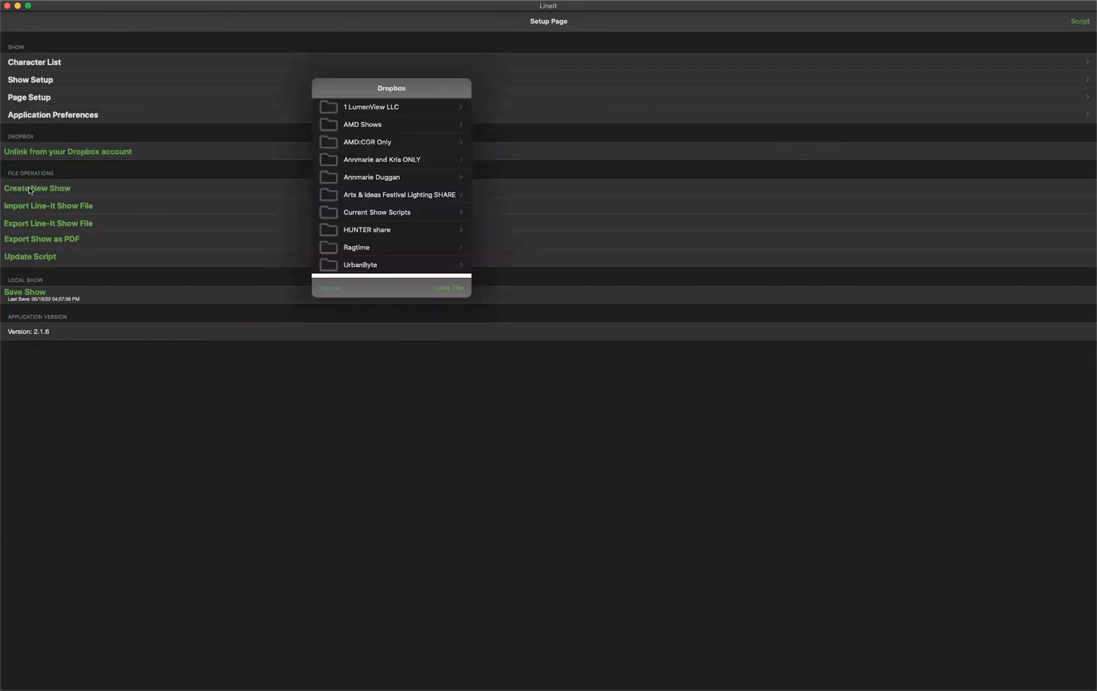
{"action": "left_click", "coordinate": [332, 290]}
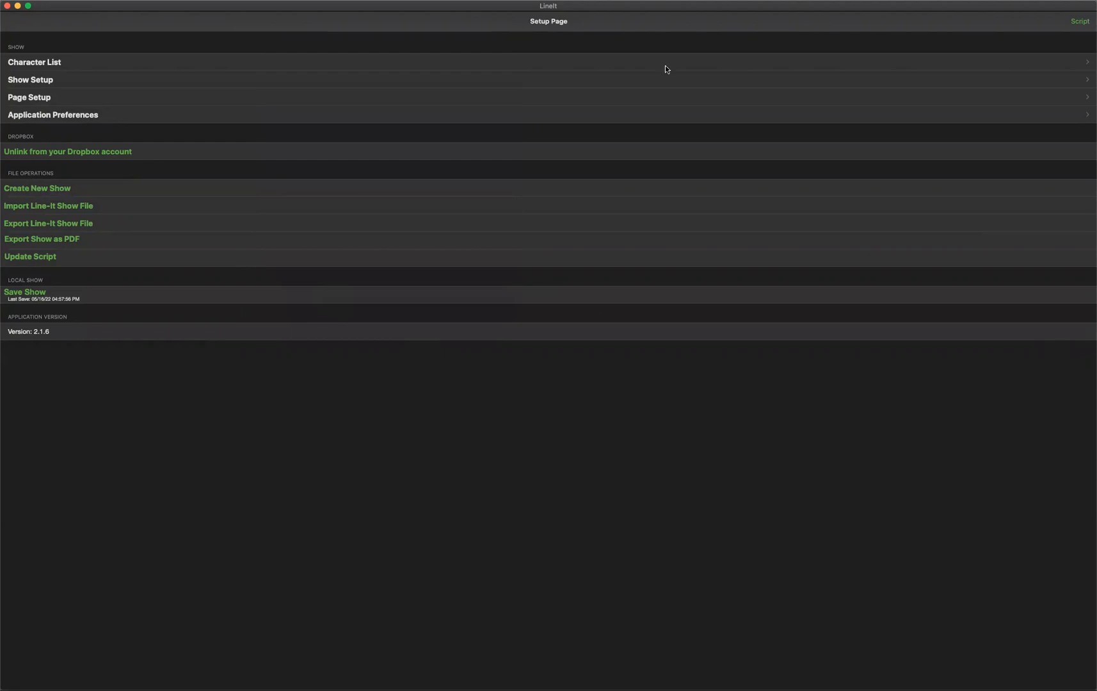
{"action": "left_click", "coordinate": [1077, 23]}
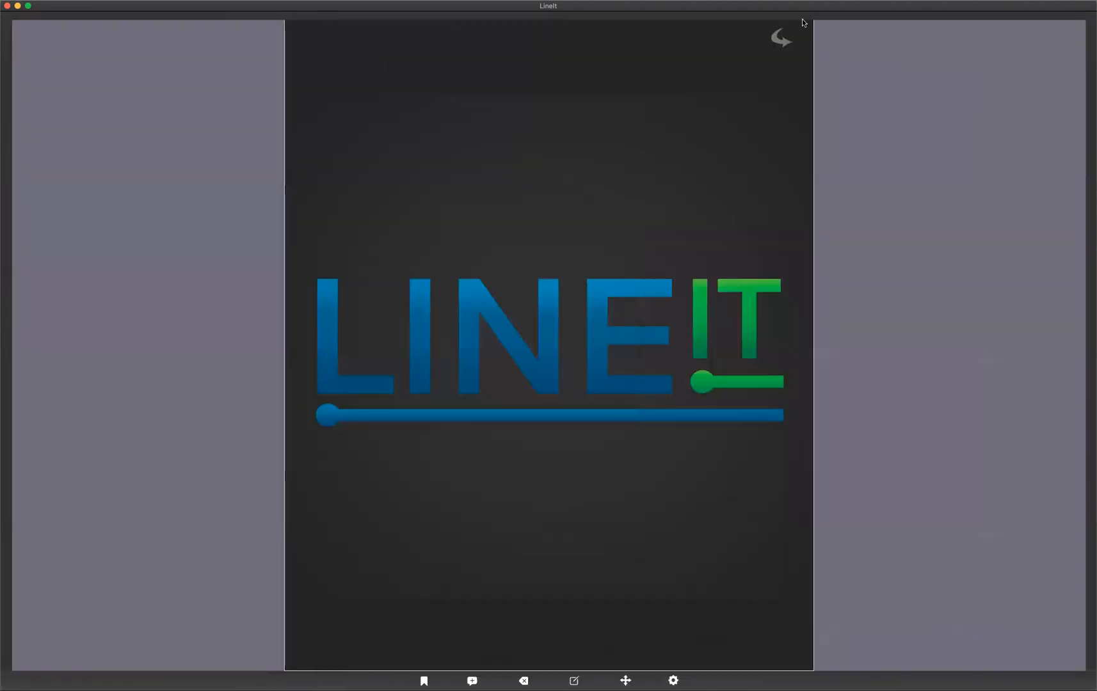
Page through the script from the title pages to the notes page facing Act 1, Scene 1.
{"action": "left_click", "coordinate": [778, 43]}
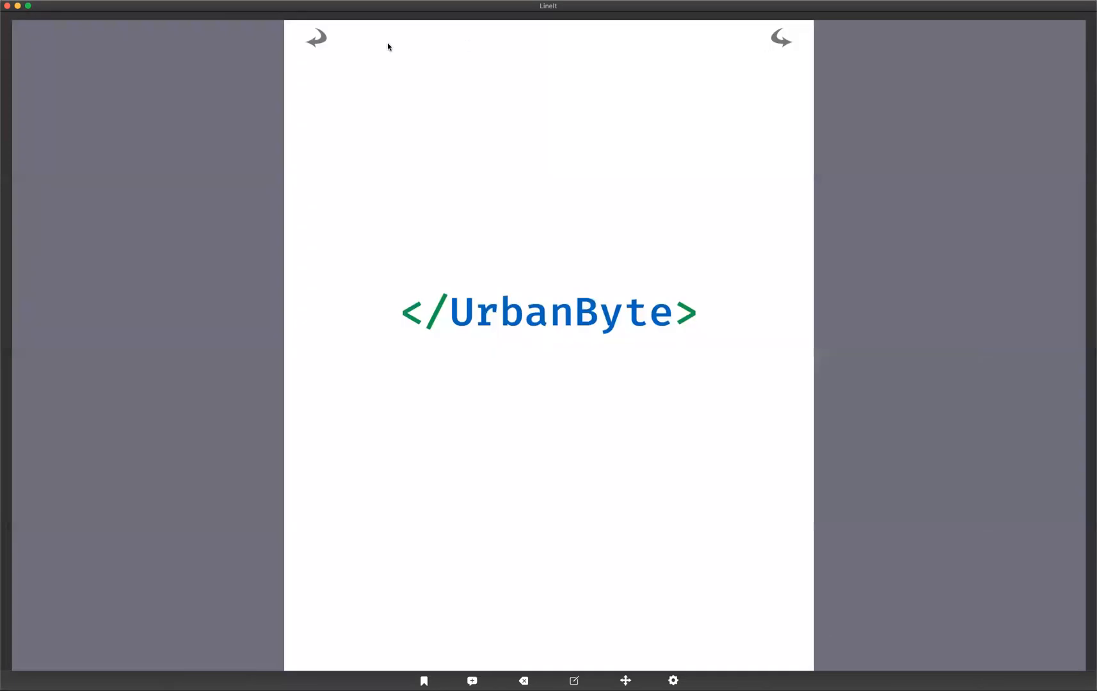
{"action": "left_click", "coordinate": [322, 41]}
{"action": "left_click", "coordinate": [778, 38]}
{"action": "left_click", "coordinate": [779, 38]}
{"action": "left_click", "coordinate": [778, 38]}
{"action": "left_click", "coordinate": [779, 38]}
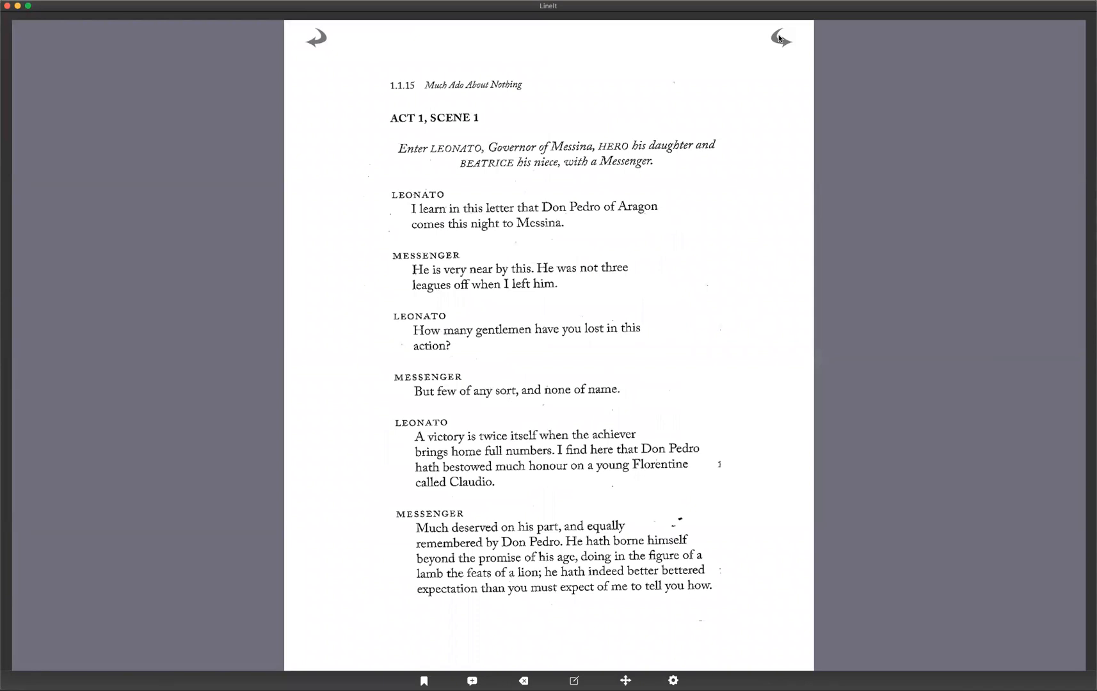
{"action": "left_click", "coordinate": [778, 38]}
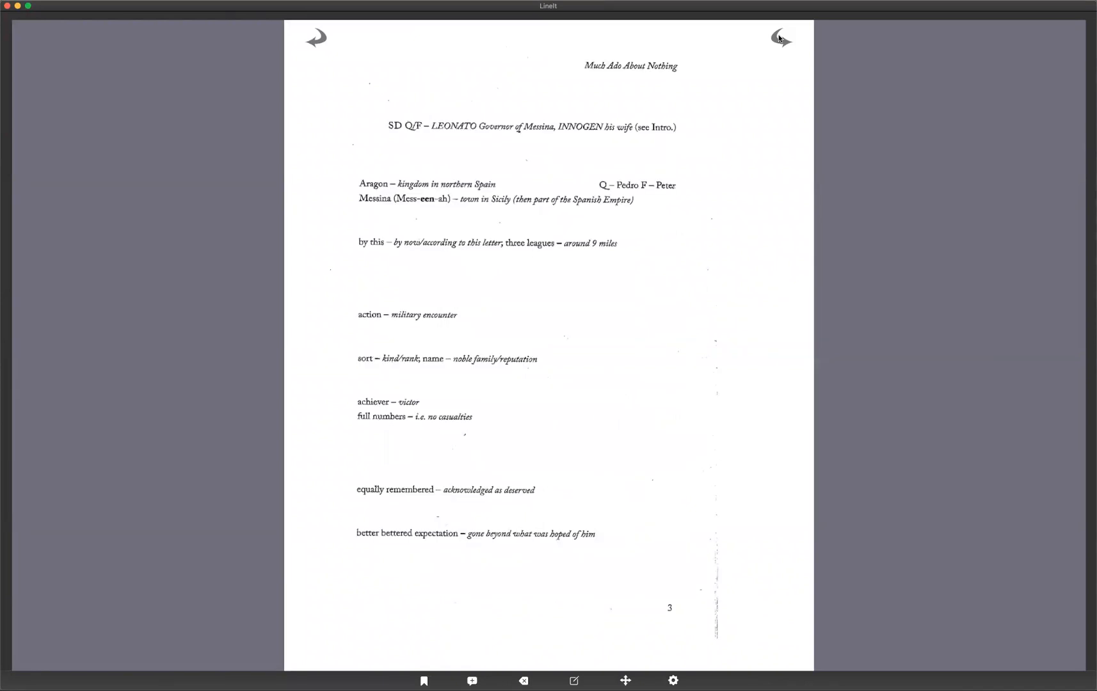
Assign page number 3 to the page just viewed in the page setup.
{"action": "left_click", "coordinate": [674, 679]}
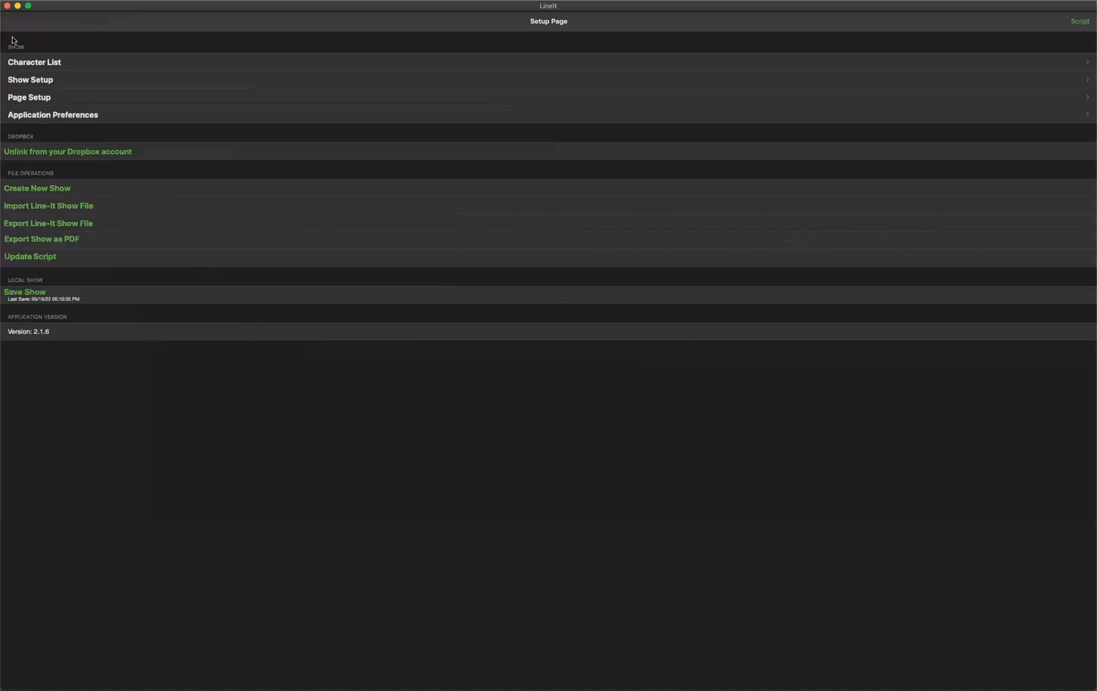
{"action": "left_click", "coordinate": [27, 98]}
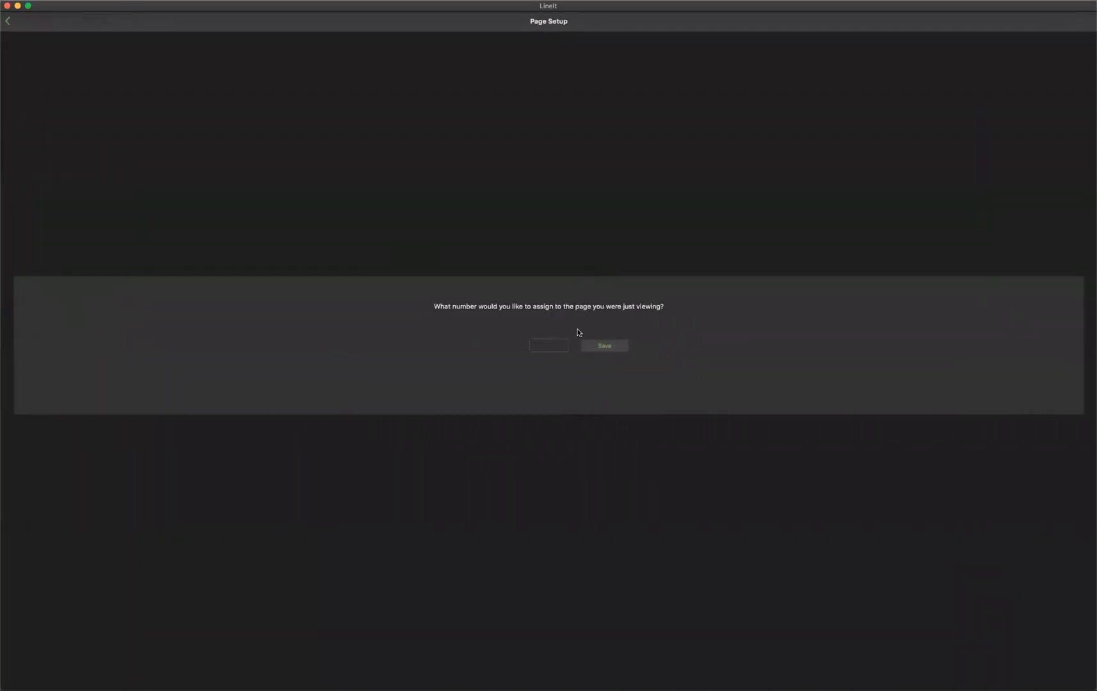
{"action": "left_click", "coordinate": [549, 343]}
{"action": "type", "text": "3"}
{"action": "left_click", "coordinate": [618, 346]}
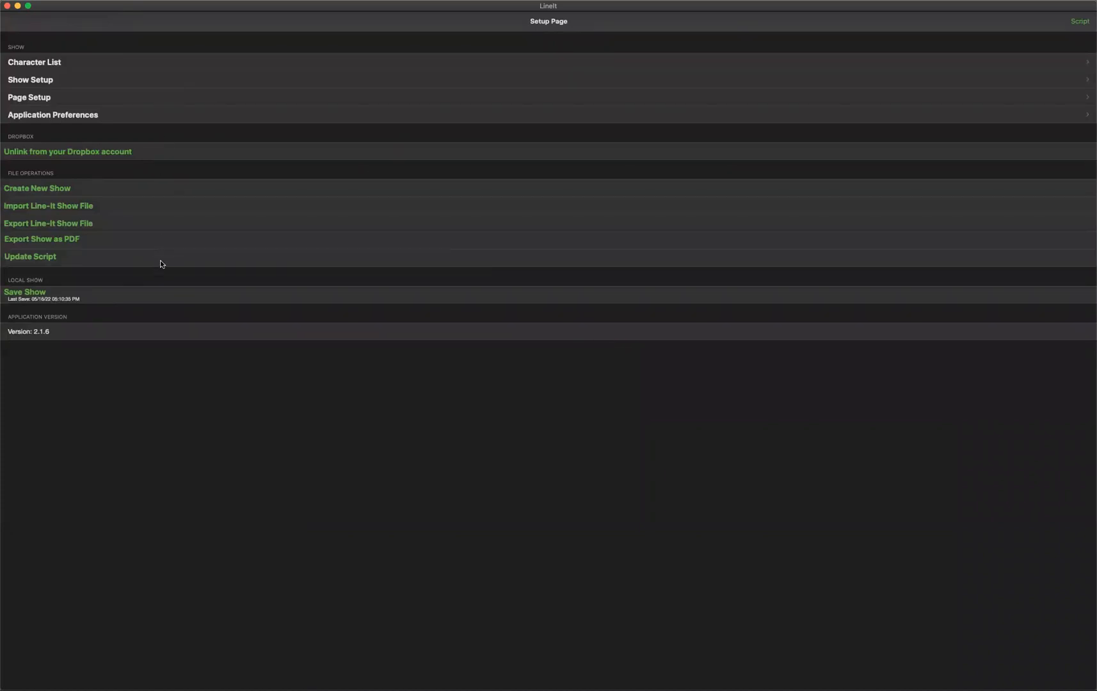
Open the show setup to review the show details and the note types with their shorthands.
{"action": "left_click", "coordinate": [32, 80]}
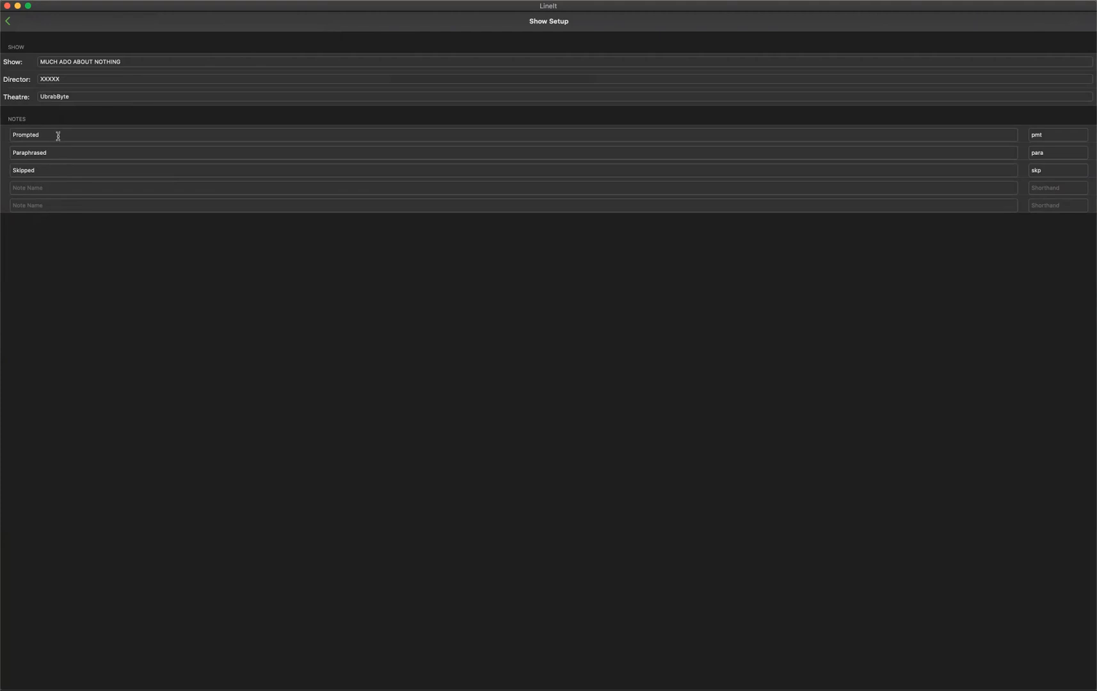
{"action": "left_click", "coordinate": [46, 184]}
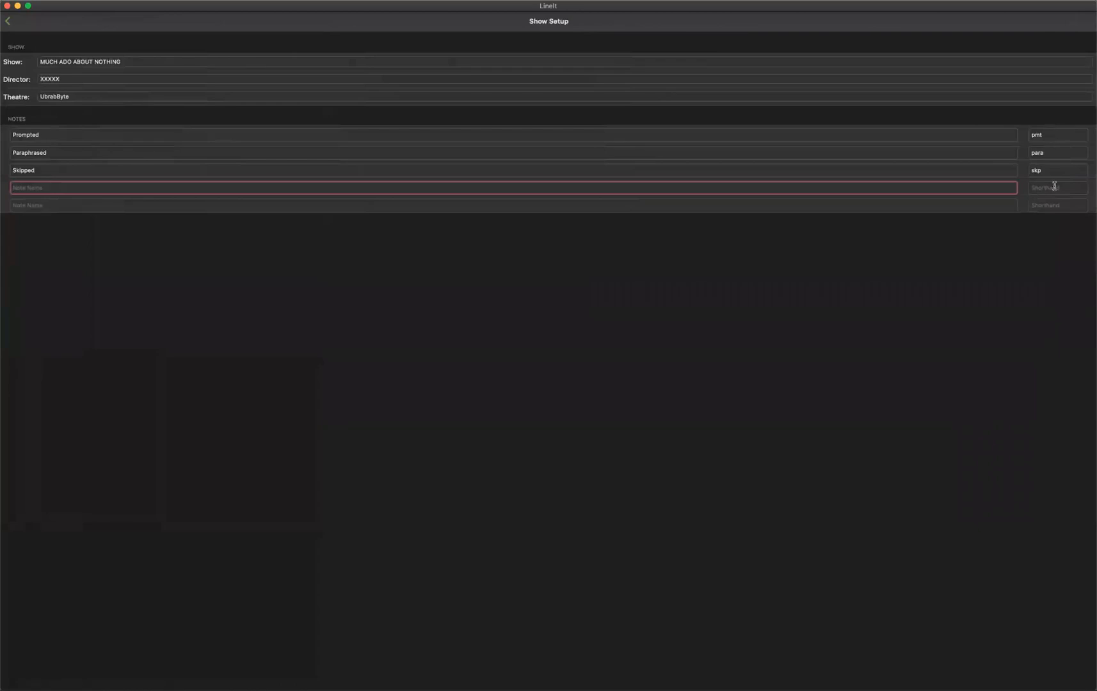
{"action": "left_click", "coordinate": [8, 24]}
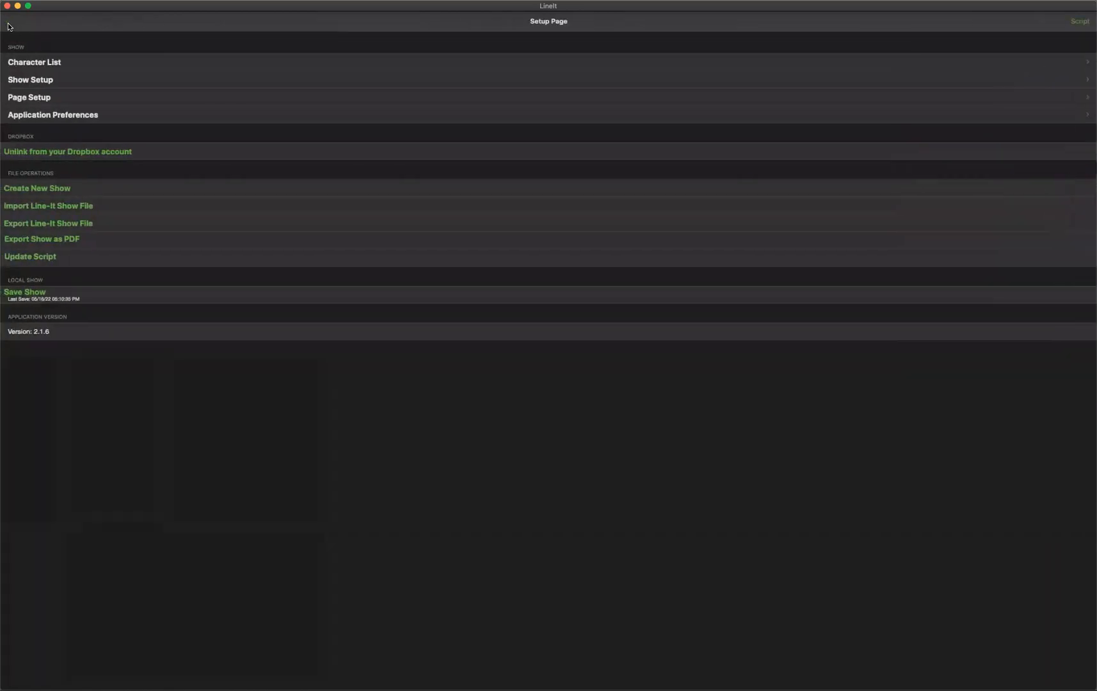
Switch the note annotation style to Circles and back to Highlighting in the application preferences.
{"action": "left_click", "coordinate": [50, 114]}
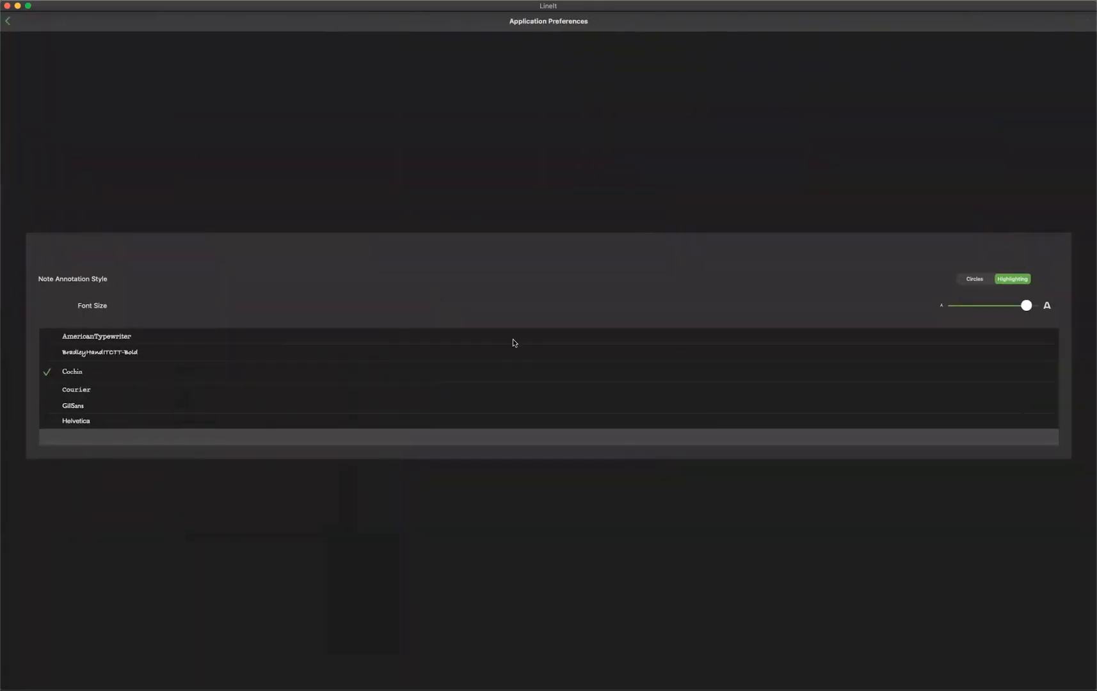
{"action": "mouse_move", "coordinate": [1027, 306]}
{"action": "left_mouse_down"}
{"action": "mouse_move", "coordinate": [1008, 308]}
{"action": "mouse_move", "coordinate": [1023, 310]}
{"action": "left_mouse_up"}
{"action": "left_click", "coordinate": [976, 281]}
{"action": "left_click", "coordinate": [1008, 281]}
{"action": "left_click", "coordinate": [9, 21]}
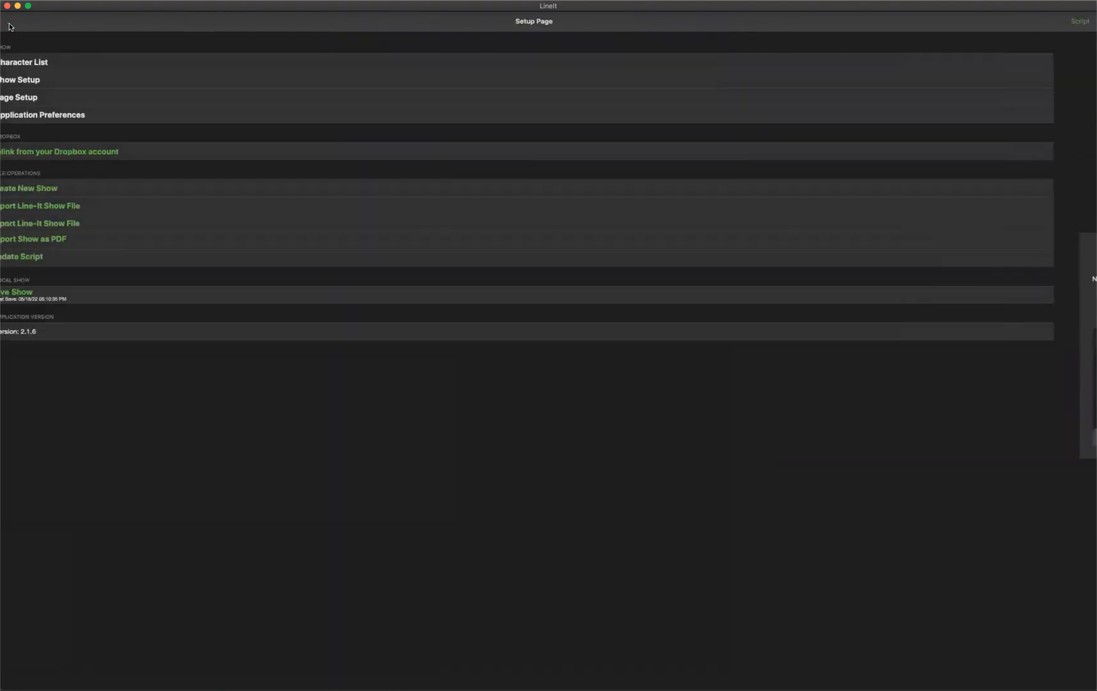
Add a new cast member to the character list and set its color to green.
{"action": "left_click", "coordinate": [41, 64]}
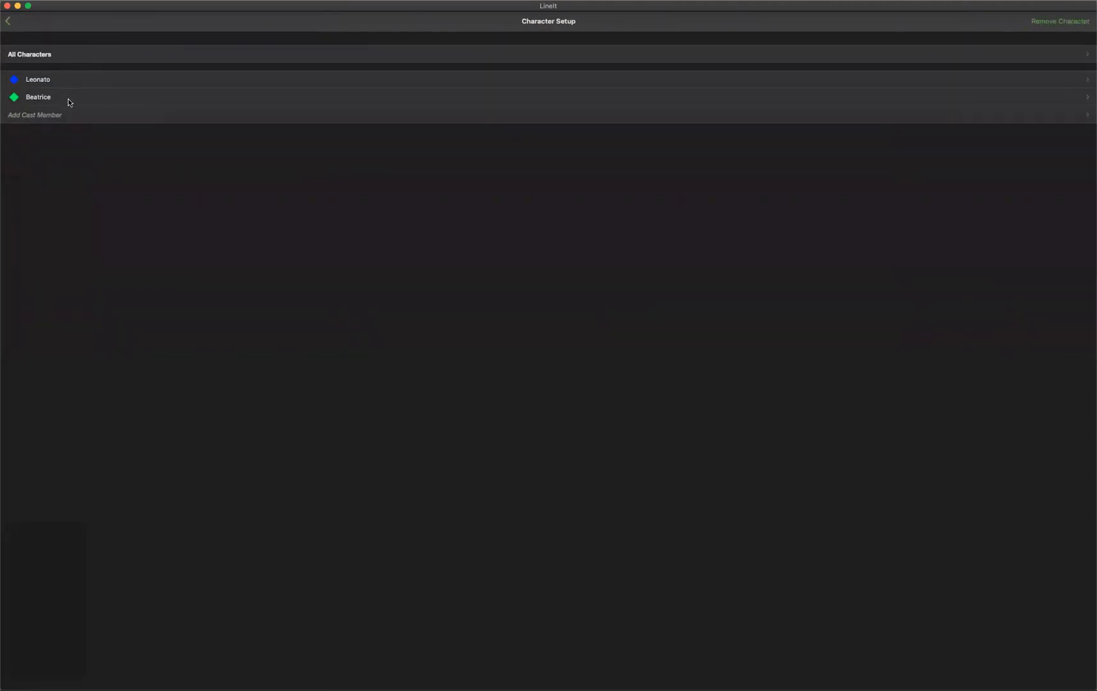
{"action": "left_click", "coordinate": [41, 117]}
{"action": "left_click", "coordinate": [119, 286]}
{"action": "left_click", "coordinate": [67, 316]}
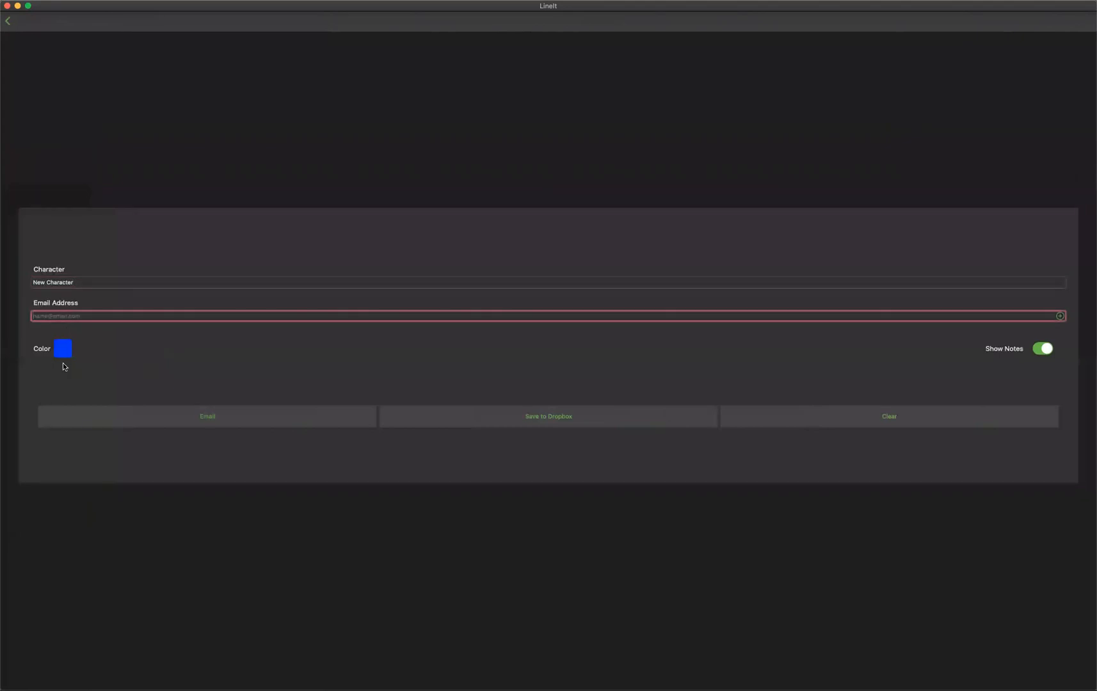
{"action": "left_click", "coordinate": [64, 350]}
{"action": "left_click", "coordinate": [123, 402]}
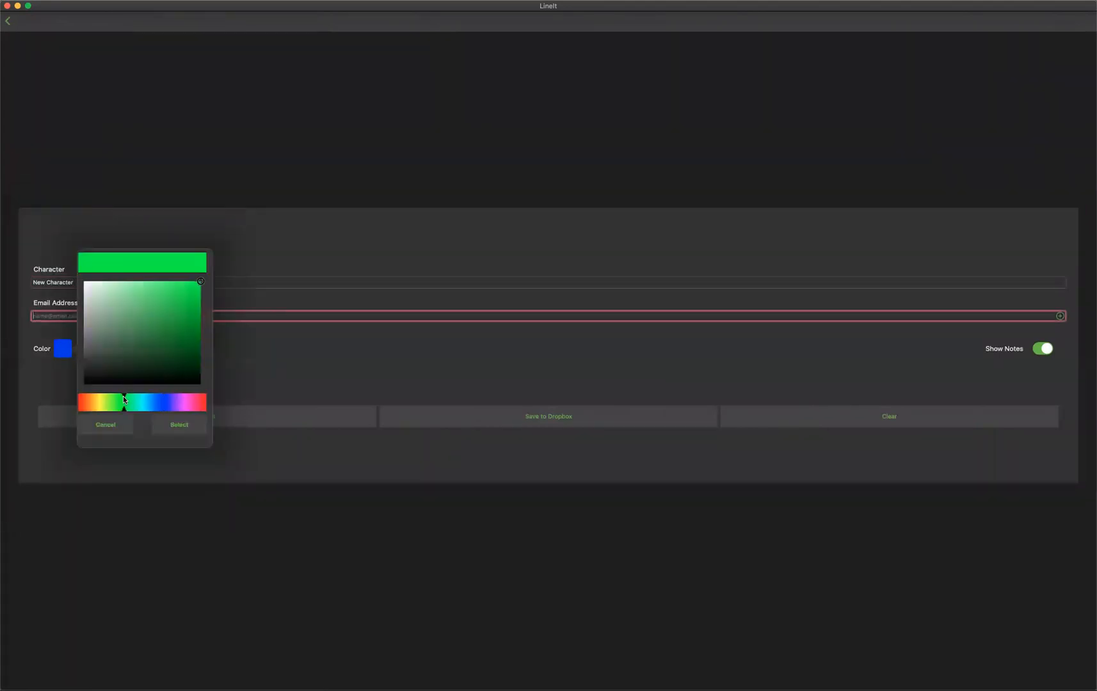
{"action": "left_click", "coordinate": [179, 425]}
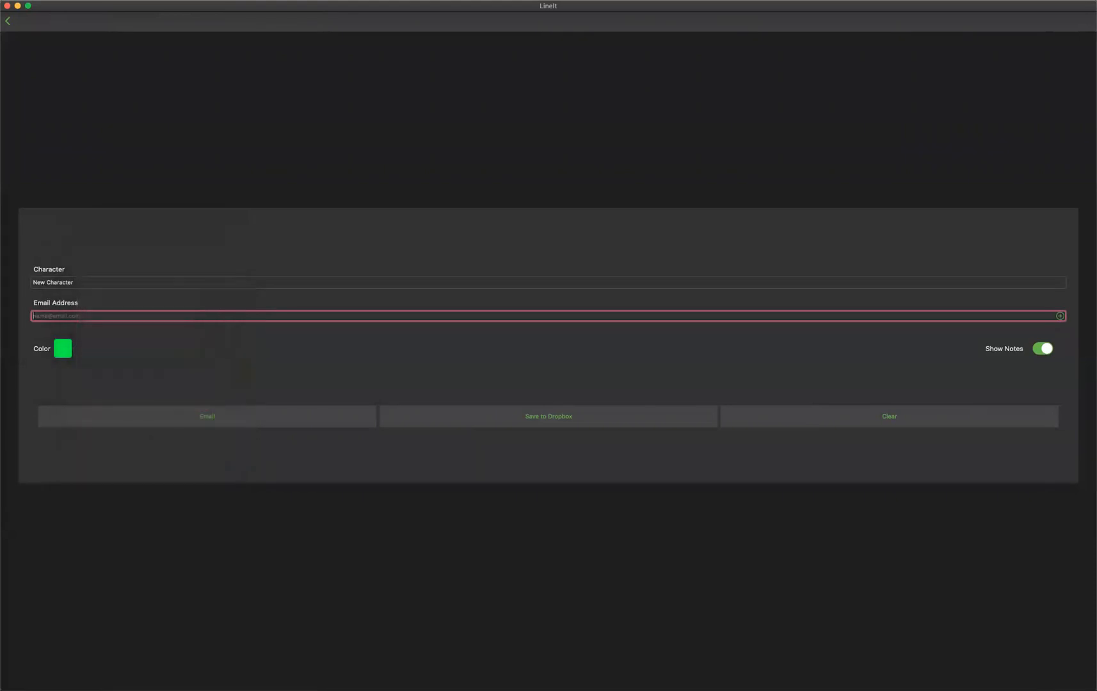
{"action": "left_click", "coordinate": [7, 23]}
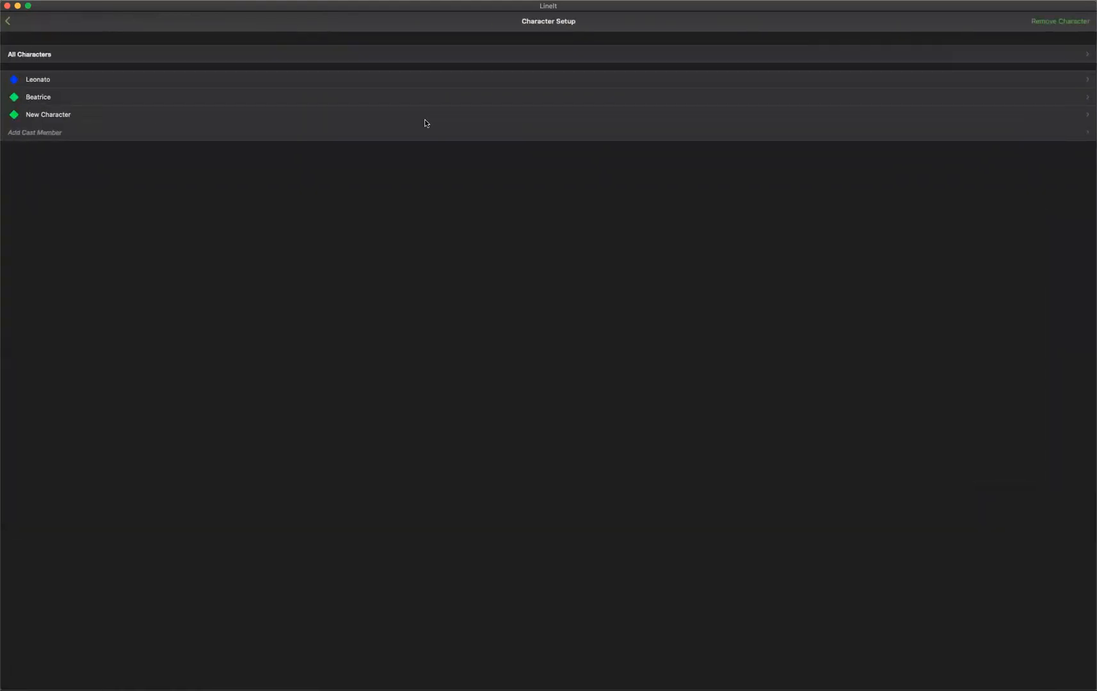
Delete the new character from the character list and return to the setup page.
{"action": "scroll", "coordinate": [1067, 114], "scroll_direction": "right", "scroll_amount": 5}
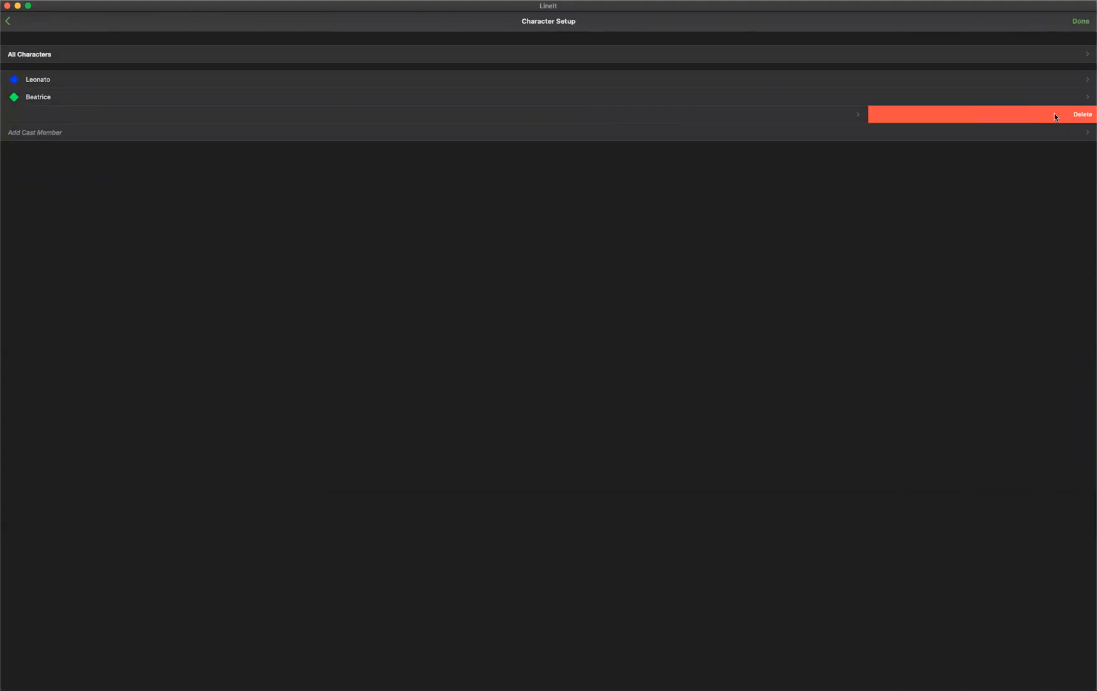
{"action": "left_click", "coordinate": [1079, 114]}
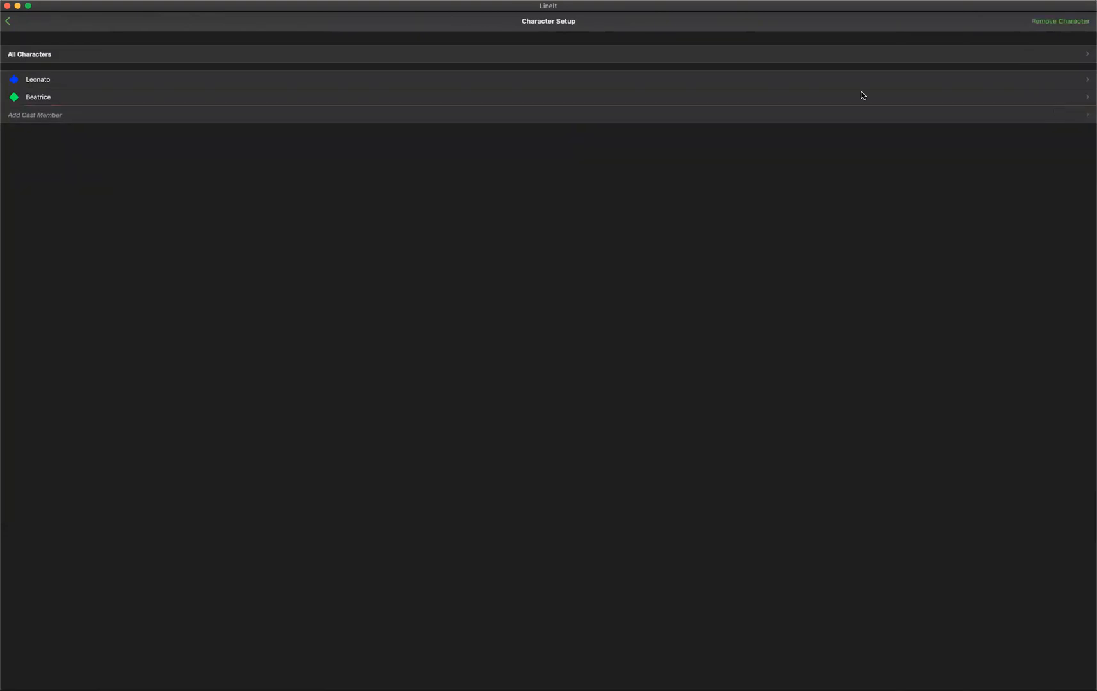
{"action": "left_click", "coordinate": [7, 21]}
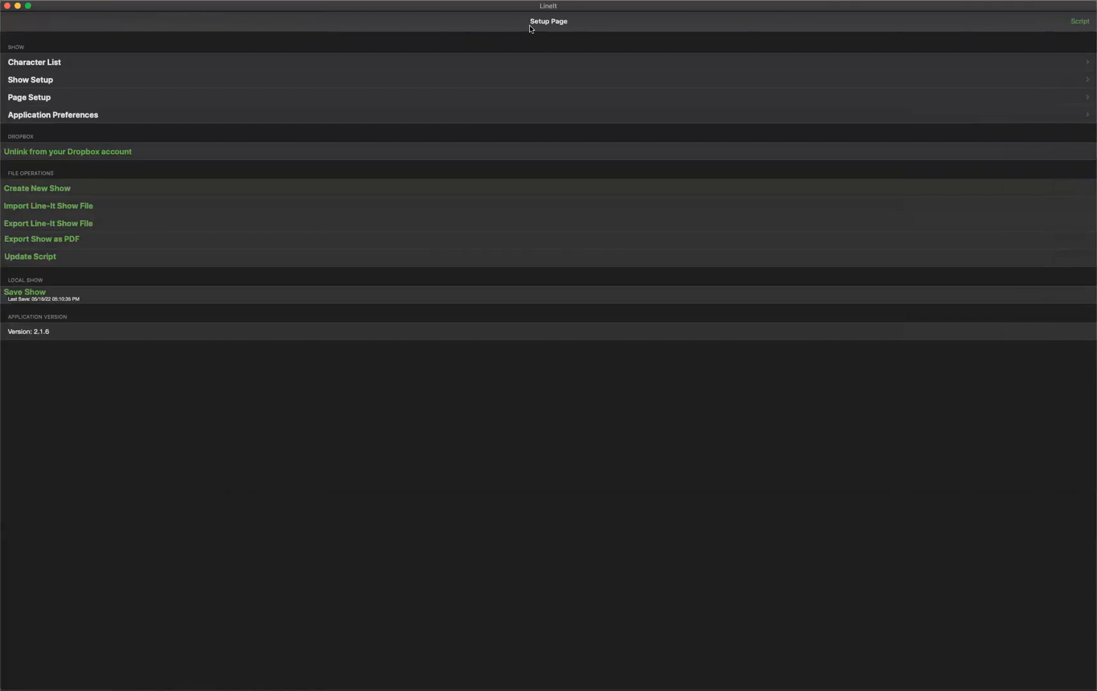
Mark Leonato's line "How many gentlemen have you lost in this action?" as Paraphrased.
{"action": "left_click", "coordinate": [1078, 22]}
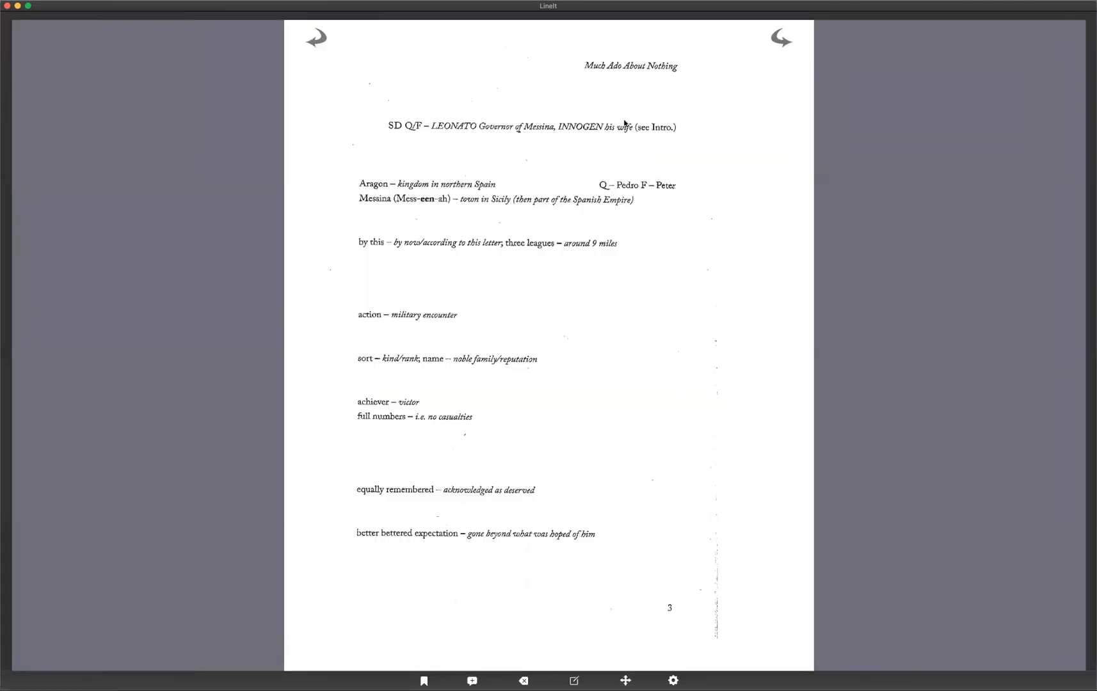
{"action": "left_click", "coordinate": [317, 40]}
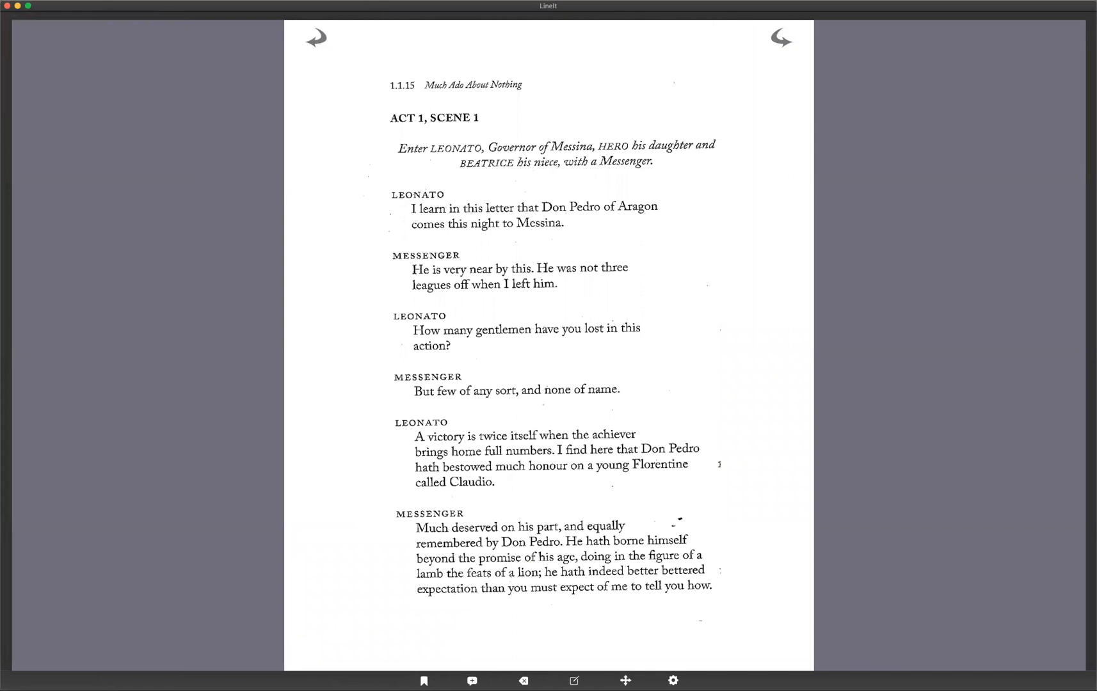
{"action": "left_click", "coordinate": [472, 681]}
{"action": "left_click_drag", "start_coordinate": [408, 324], "coordinate": [685, 359]}
{"action": "left_click", "coordinate": [606, 360]}
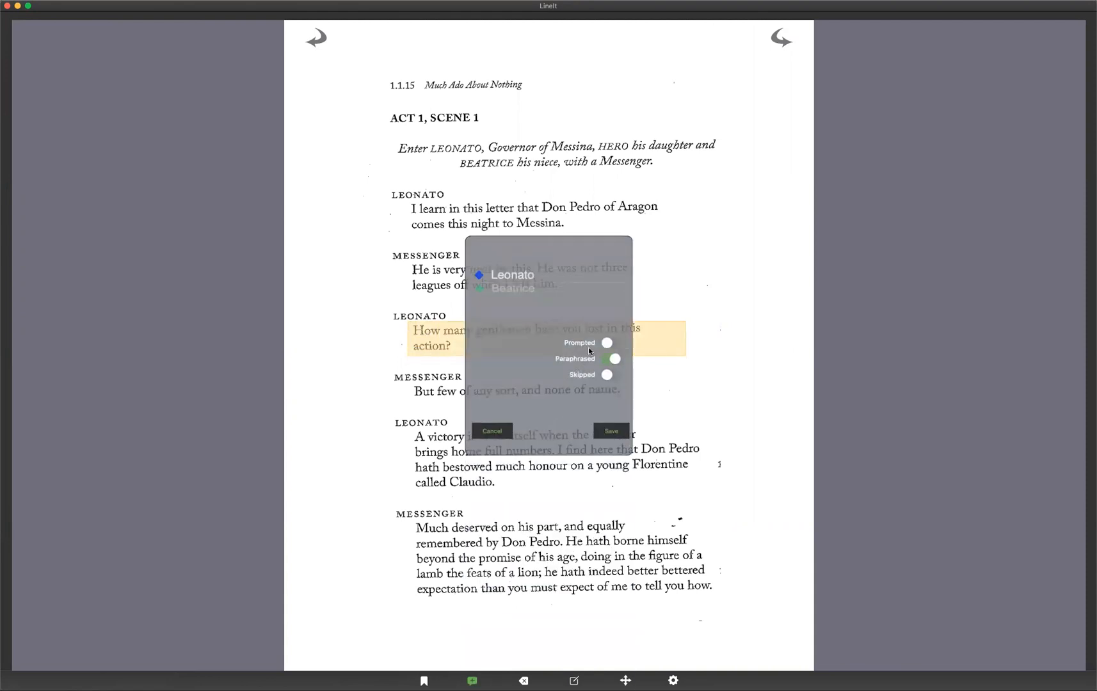
{"action": "left_click", "coordinate": [611, 430]}
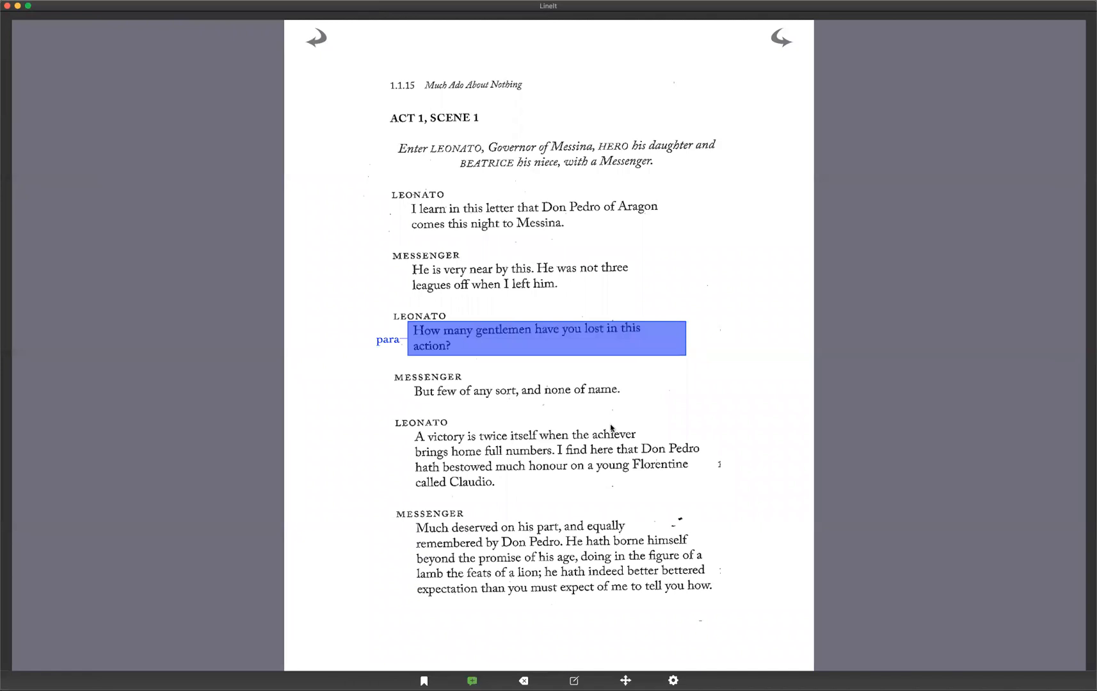
Mark the first two lines of Beatrice's speech on page 6 as Prompted.
{"action": "left_click", "coordinate": [779, 41]}
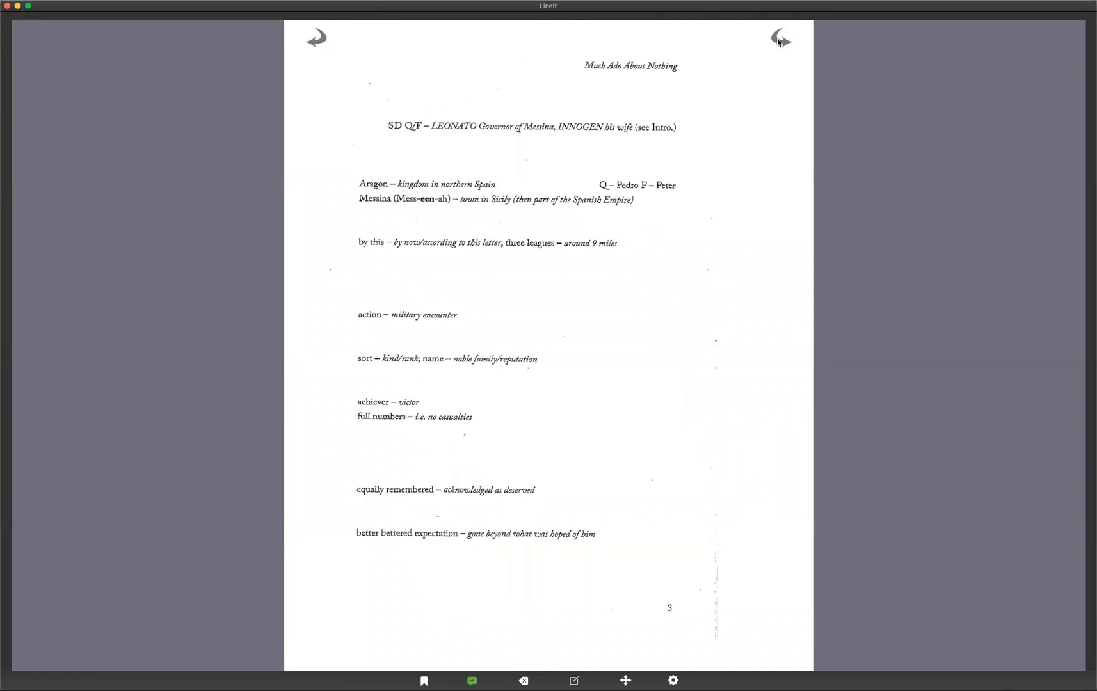
{"action": "left_click", "coordinate": [779, 41]}
{"action": "left_click", "coordinate": [779, 41]}
{"action": "left_click", "coordinate": [779, 41]}
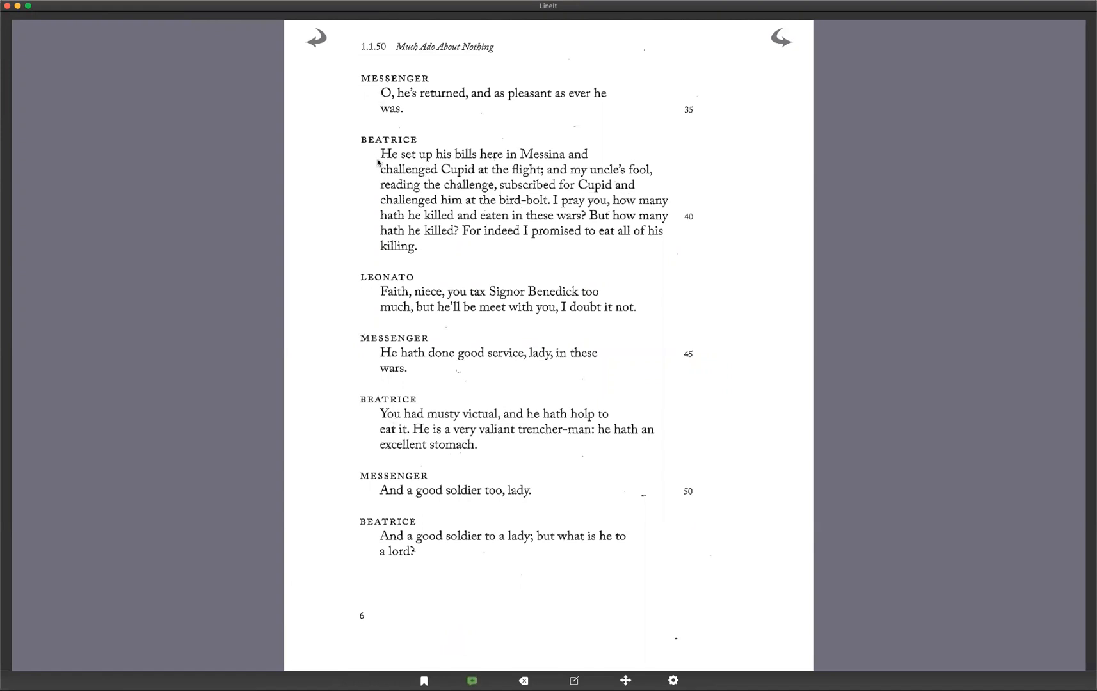
{"action": "left_click_drag", "start_coordinate": [380, 155], "coordinate": [658, 183]}
{"action": "left_click", "coordinate": [605, 343]}
{"action": "left_click", "coordinate": [609, 432]}
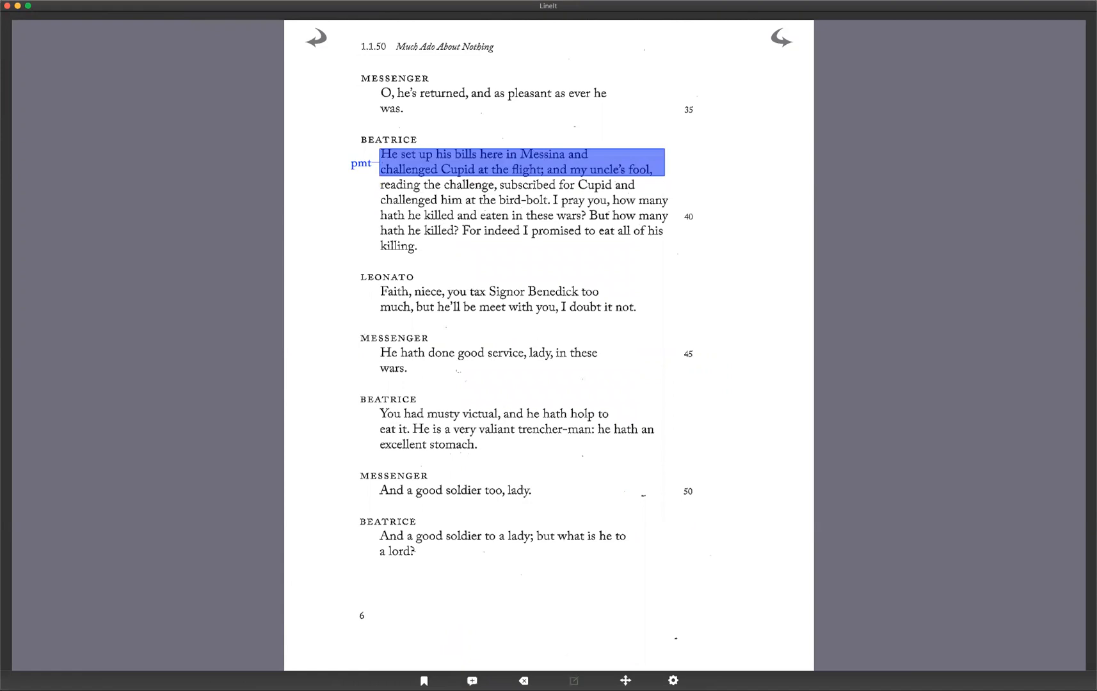
Reassign the prompted note on Beatrice's speech to Beatrice.
{"action": "left_click", "coordinate": [420, 161]}
{"action": "scroll", "coordinate": [486, 270], "scroll_direction": "down", "scroll_amount": 1}
{"action": "left_click", "coordinate": [610, 433]}
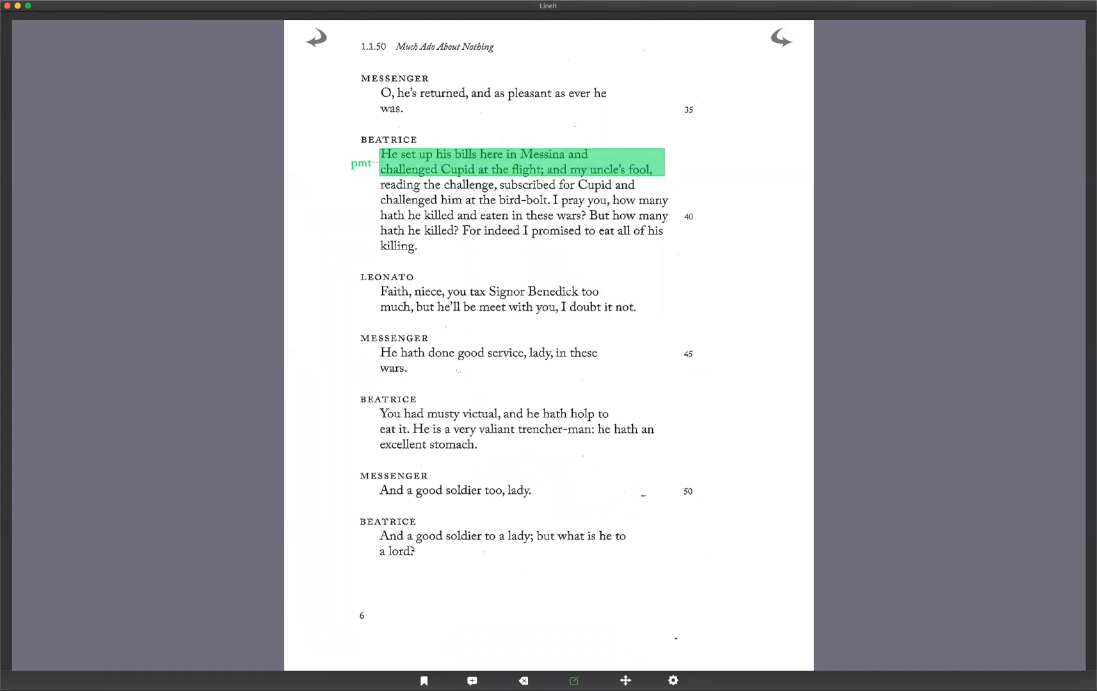
Move the prompted note down to cover the third and fourth lines of Beatrice's speech.
{"action": "left_click", "coordinate": [626, 680]}
{"action": "left_click", "coordinate": [445, 156]}
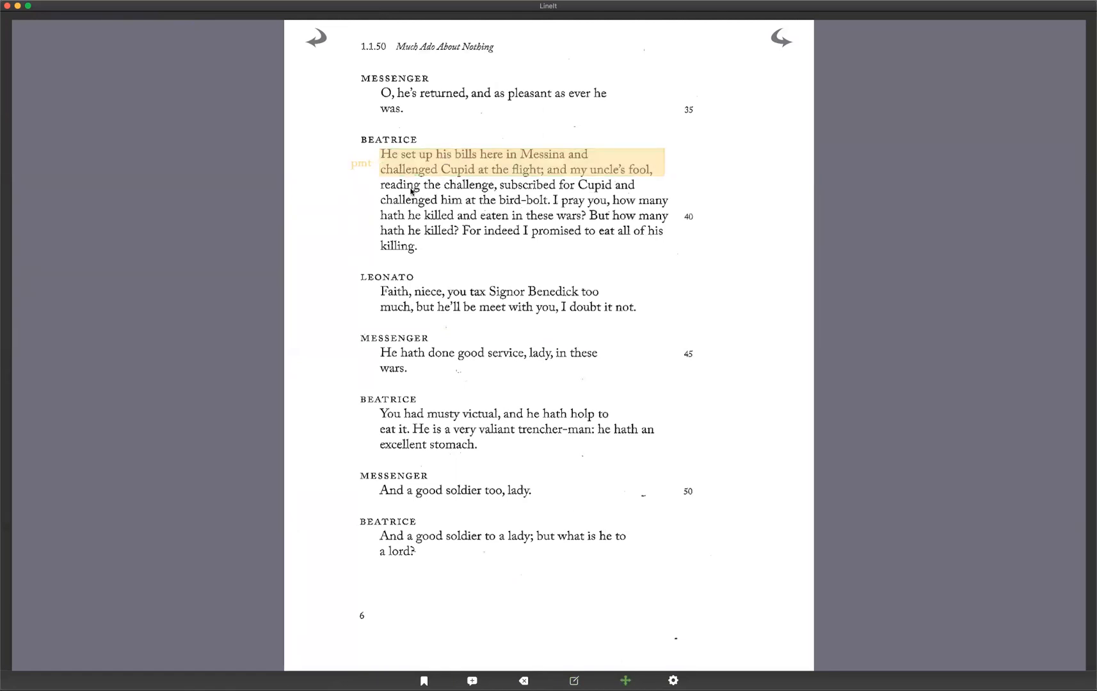
{"action": "left_click_drag", "start_coordinate": [375, 181], "coordinate": [687, 210]}
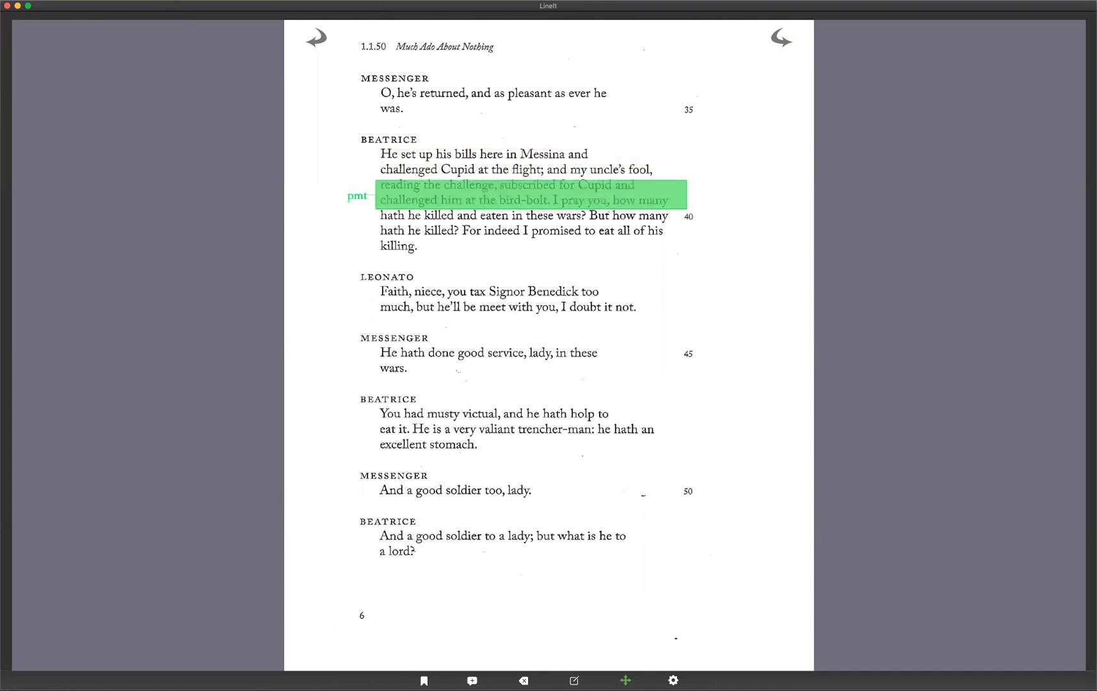
{"action": "left_click", "coordinate": [524, 681]}
{"action": "left_click", "coordinate": [482, 203]}
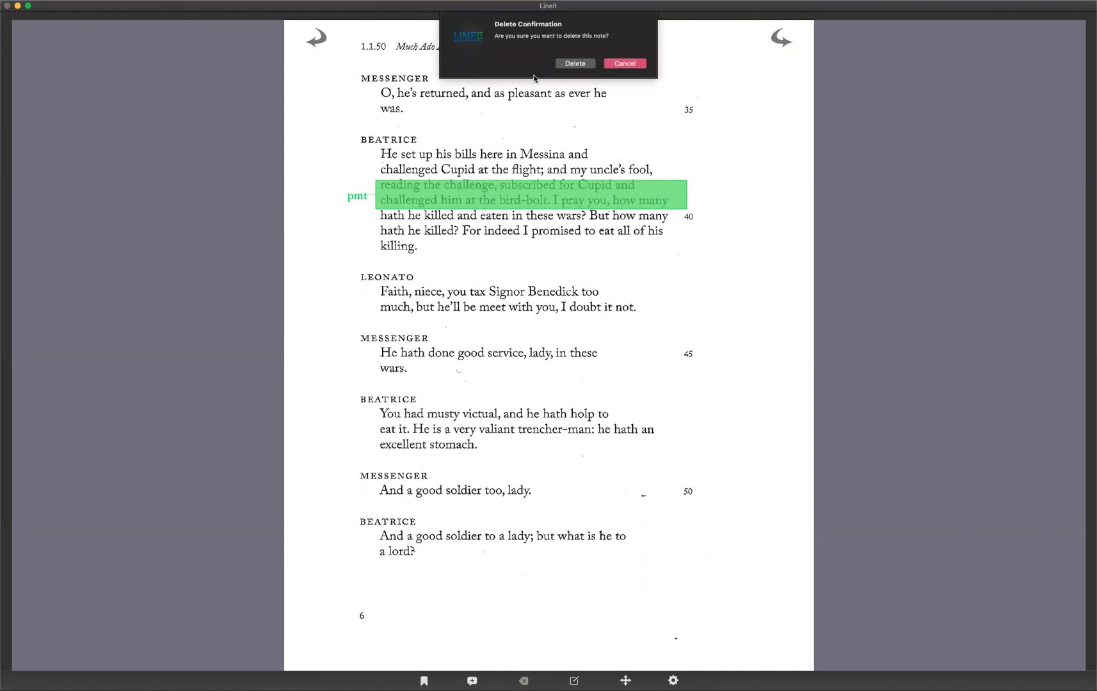
{"action": "left_click", "coordinate": [636, 63]}
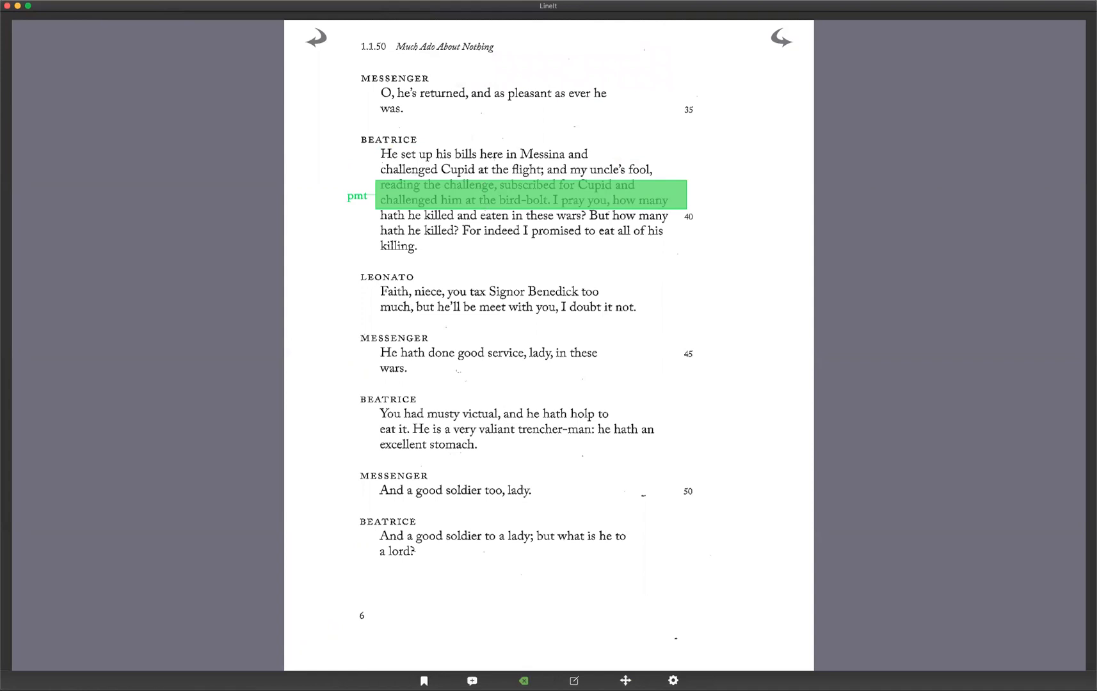
Add a bookmark named SCENE 3 pointing to page 15.
{"action": "left_click", "coordinate": [424, 681]}
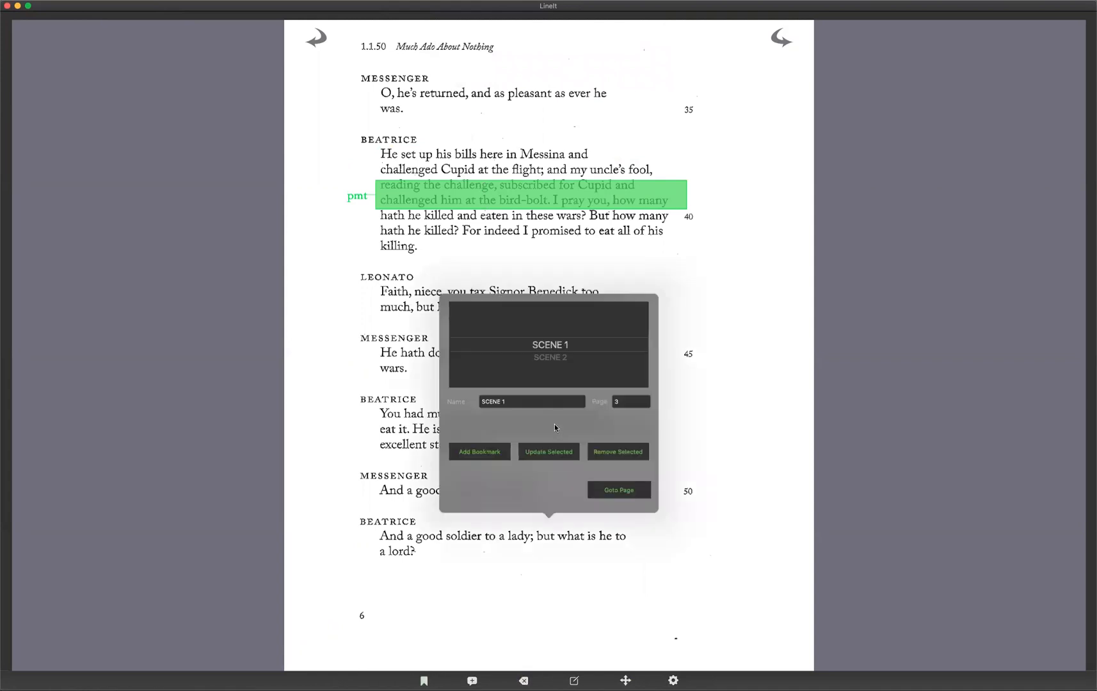
{"action": "left_click", "coordinate": [567, 356]}
{"action": "left_click_drag", "start_coordinate": [542, 339], "coordinate": [523, 383]}
{"action": "left_click", "coordinate": [513, 401]}
{"action": "left_click", "coordinate": [537, 359]}
{"action": "key", "text": "BackSpace"}
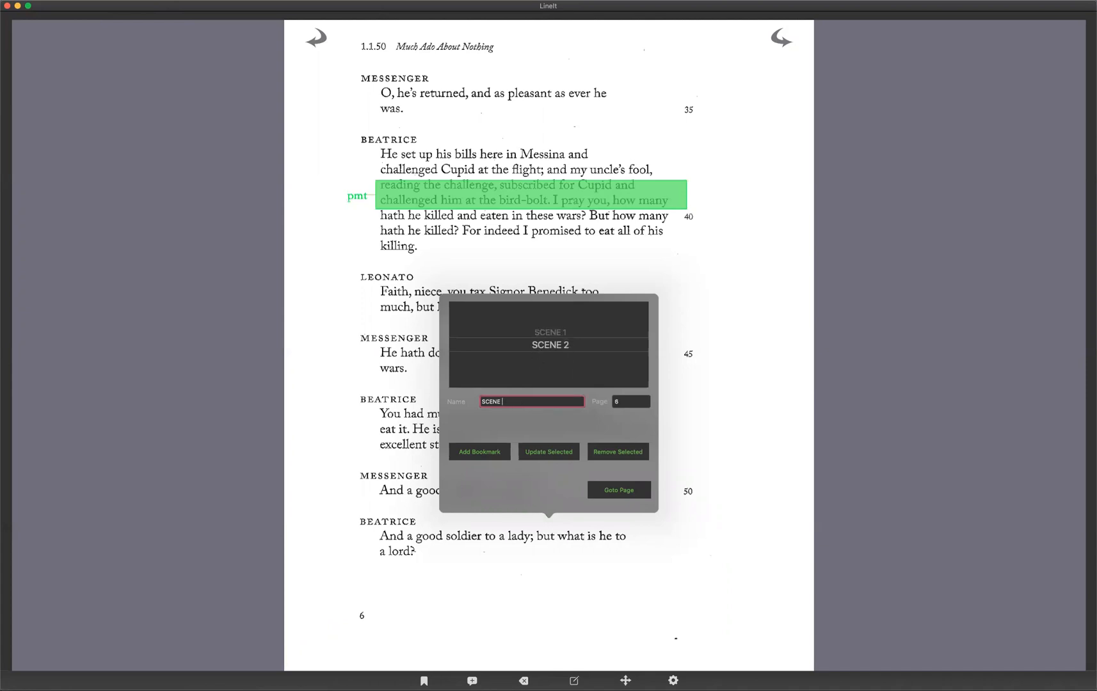
{"action": "type", "text": "3"}
{"action": "left_click", "coordinate": [640, 401]}
{"action": "type", "text": "15"}
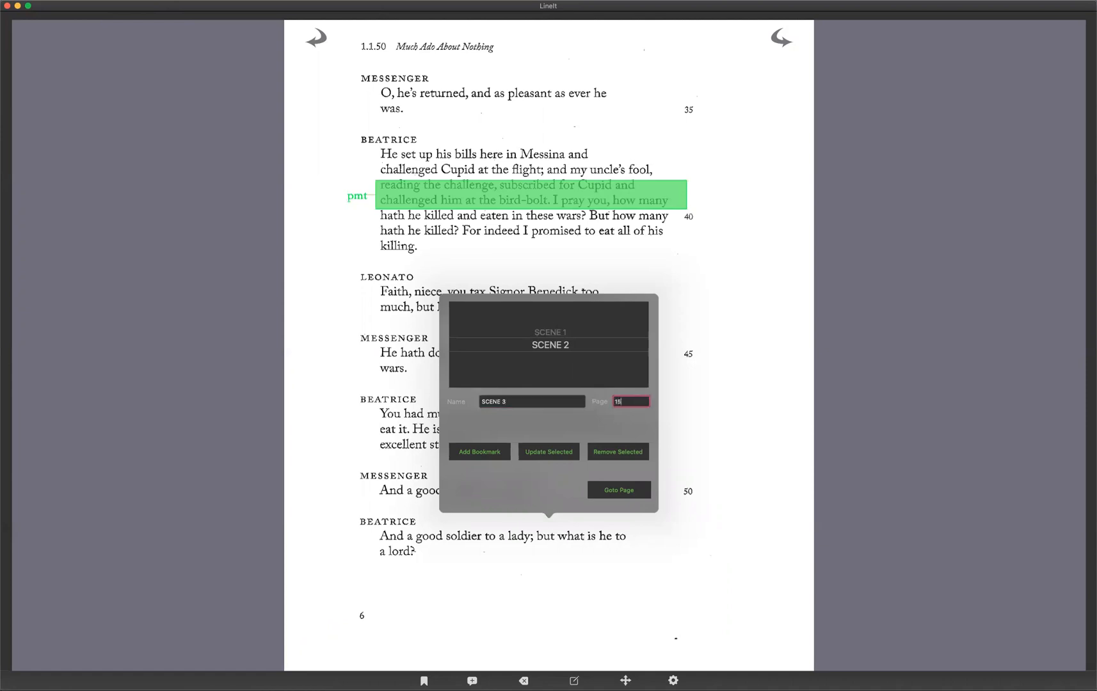
{"action": "left_click", "coordinate": [480, 453]}
{"action": "scroll", "coordinate": [614, 346], "scroll_direction": "up", "scroll_amount": 2}
{"action": "scroll", "coordinate": [614, 346], "scroll_direction": "down", "scroll_amount": 2}
{"action": "left_click", "coordinate": [619, 491]}
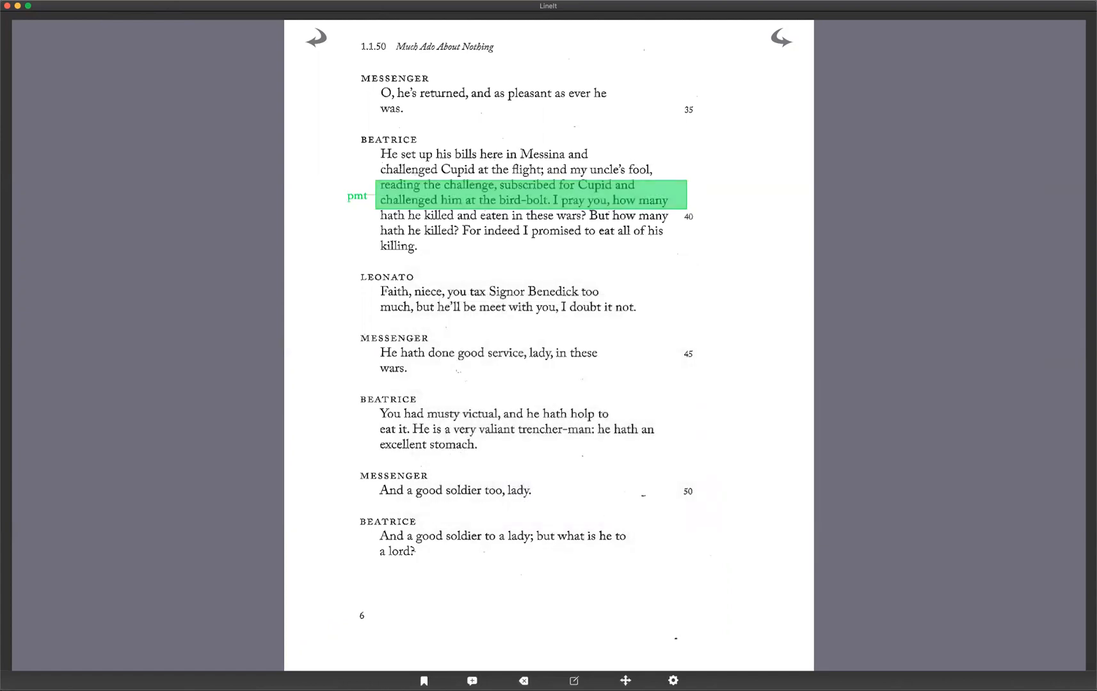
Jump to page 18 using the bookmarks panel.
{"action": "left_click", "coordinate": [424, 681]}
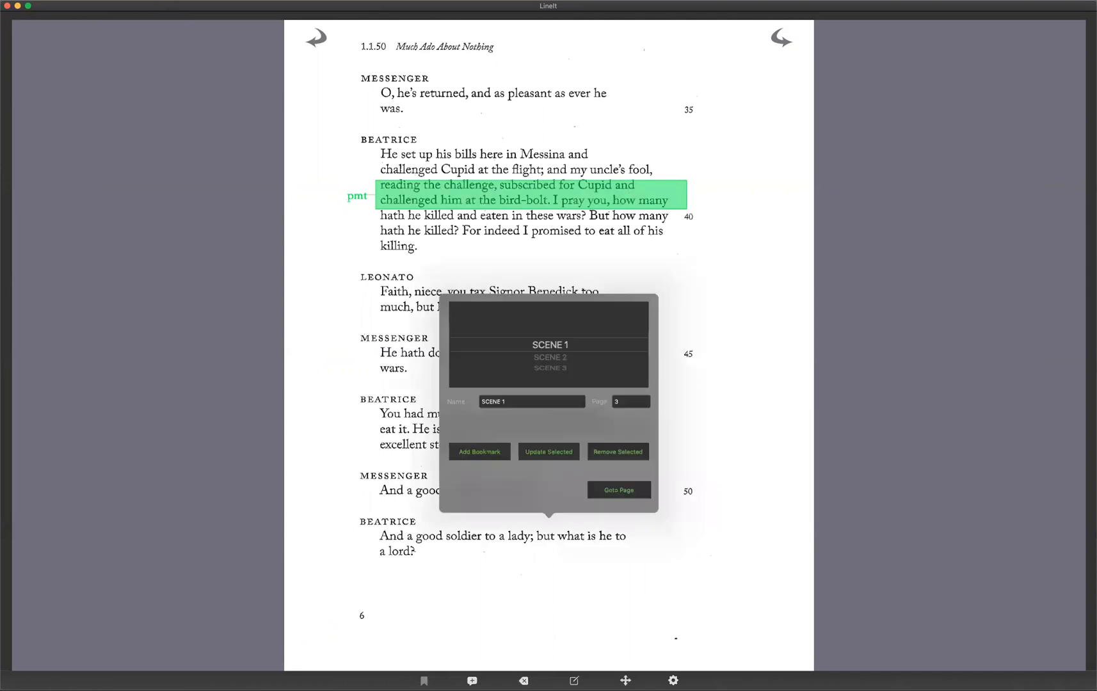
{"action": "left_click_drag", "start_coordinate": [526, 403], "coordinate": [456, 400]}
{"action": "key", "text": "BackSpace"}
{"action": "left_click", "coordinate": [625, 401]}
{"action": "type", "text": "18"}
{"action": "left_click", "coordinate": [630, 491]}
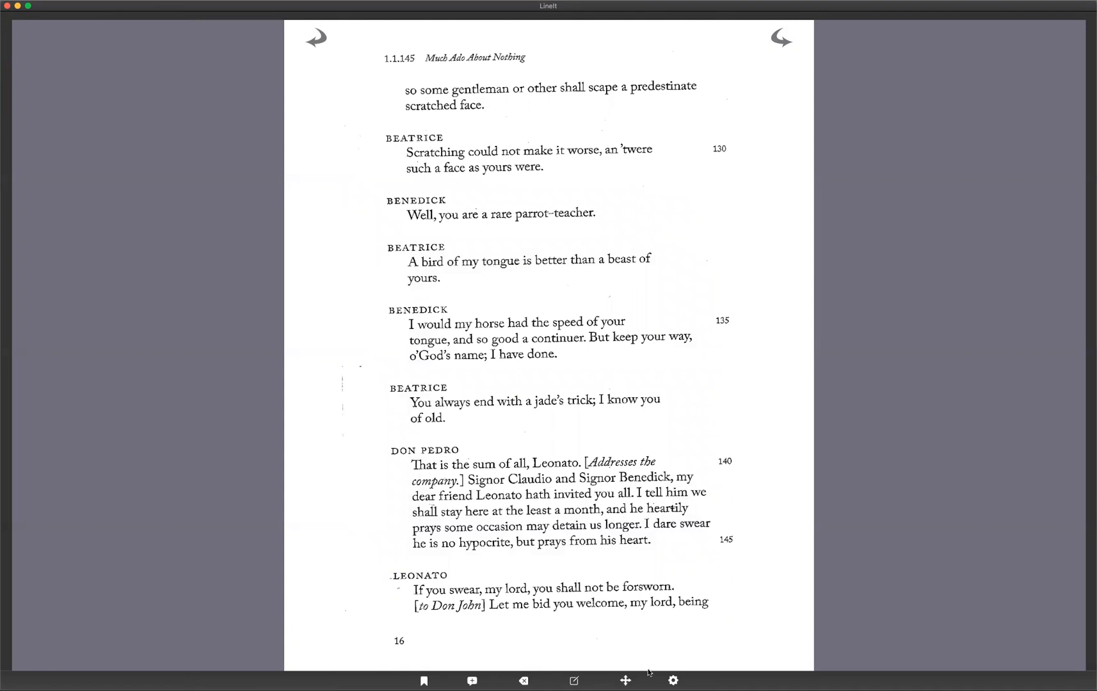
Open Leonato's entry in the character list and email his notes.
{"action": "left_click", "coordinate": [672, 680]}
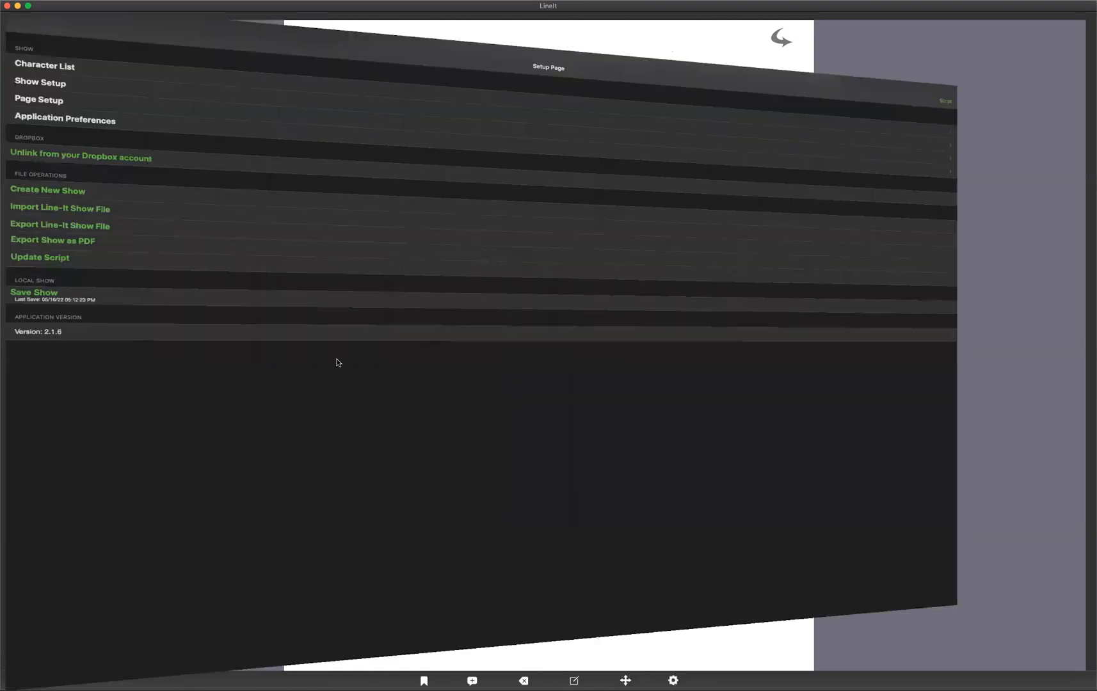
{"action": "left_click", "coordinate": [43, 62]}
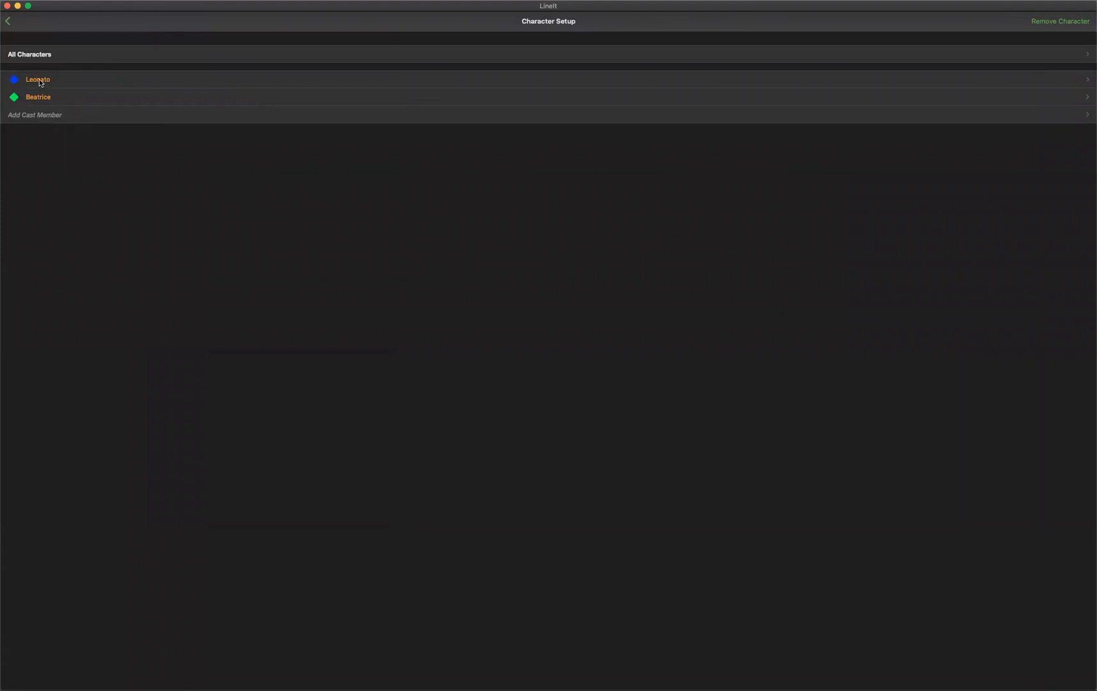
{"action": "left_click", "coordinate": [39, 79]}
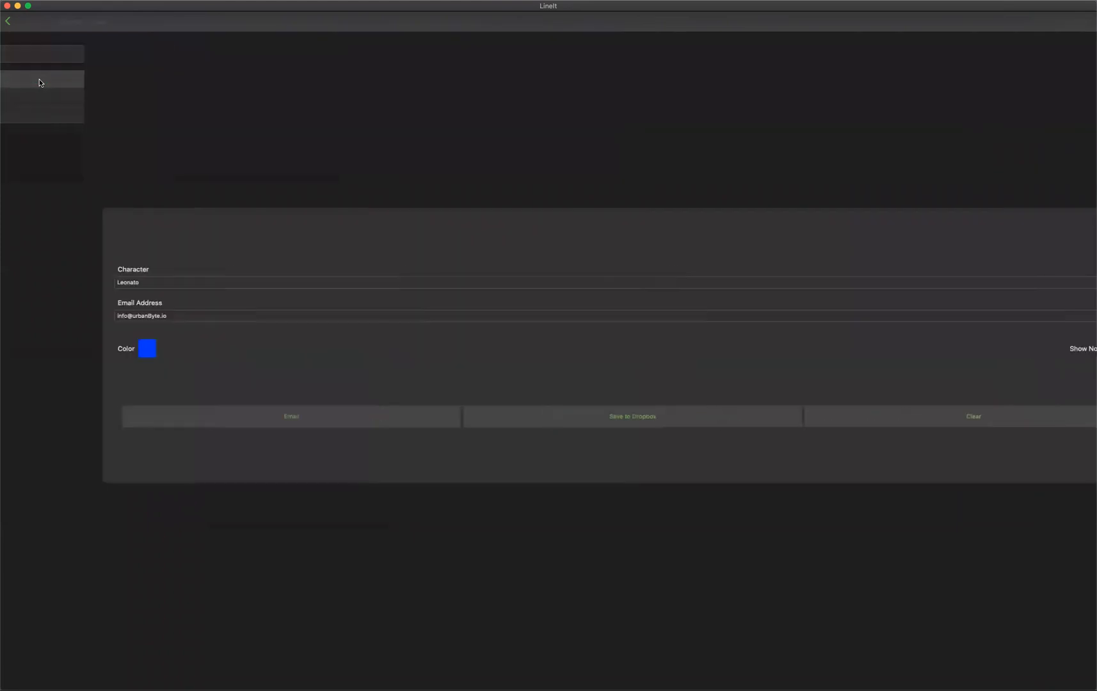
{"action": "left_click", "coordinate": [230, 416]}
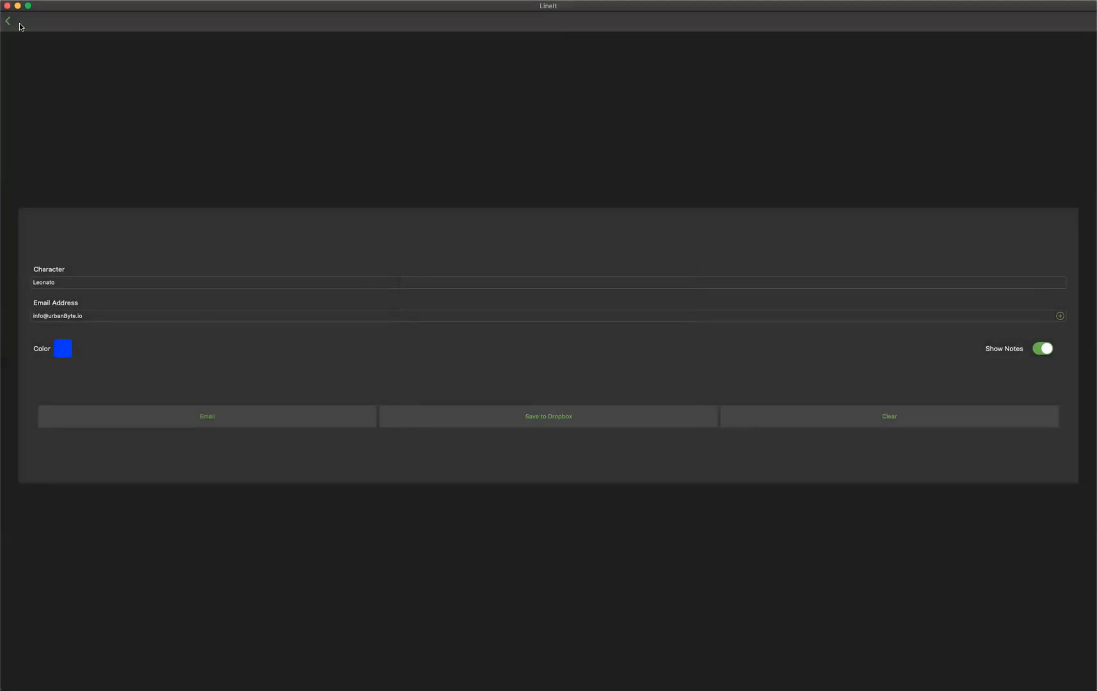
{"action": "left_click", "coordinate": [8, 21]}
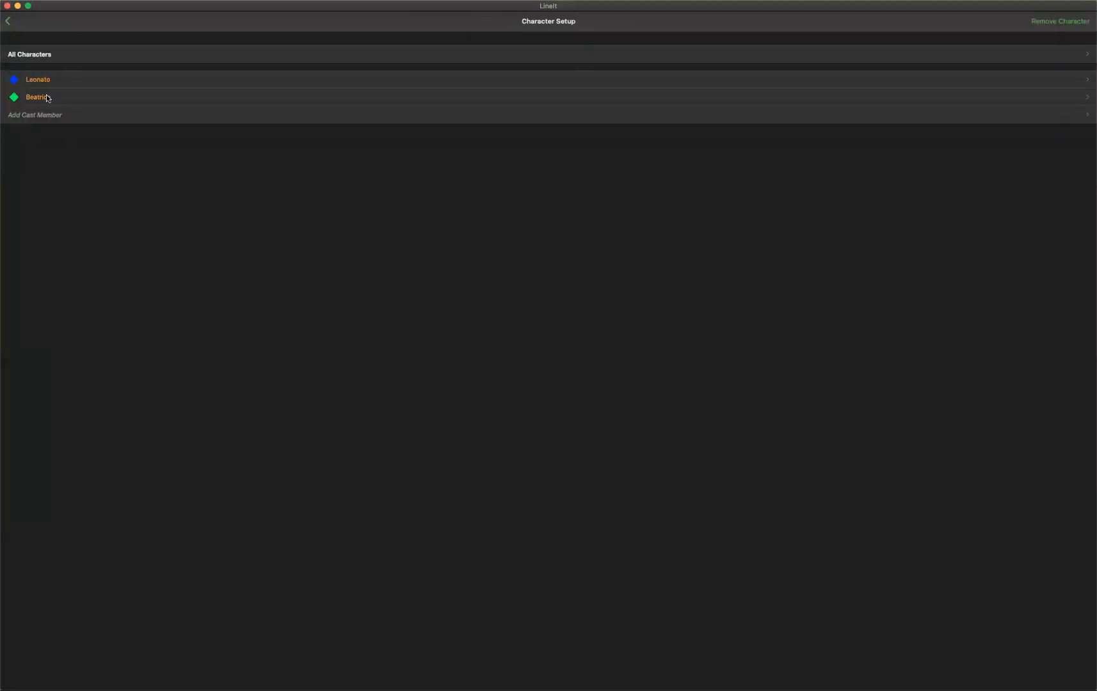
Email Beatrice's notes from her character entry.
{"action": "left_click", "coordinate": [47, 98]}
{"action": "left_click", "coordinate": [133, 414]}
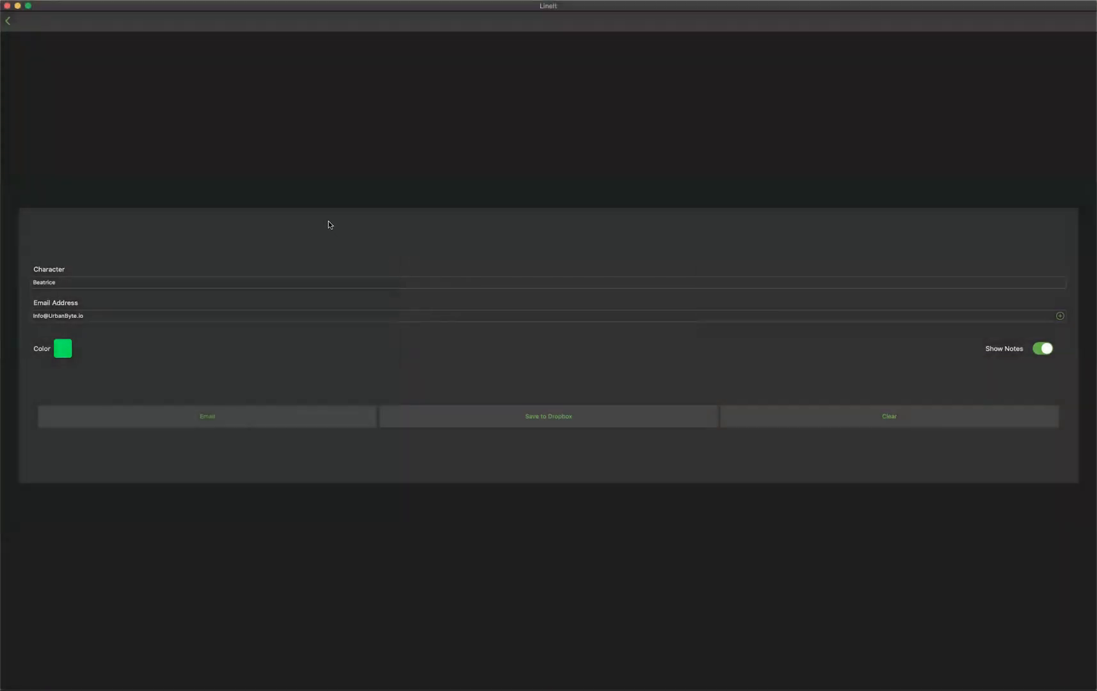
{"action": "left_click", "coordinate": [7, 23]}
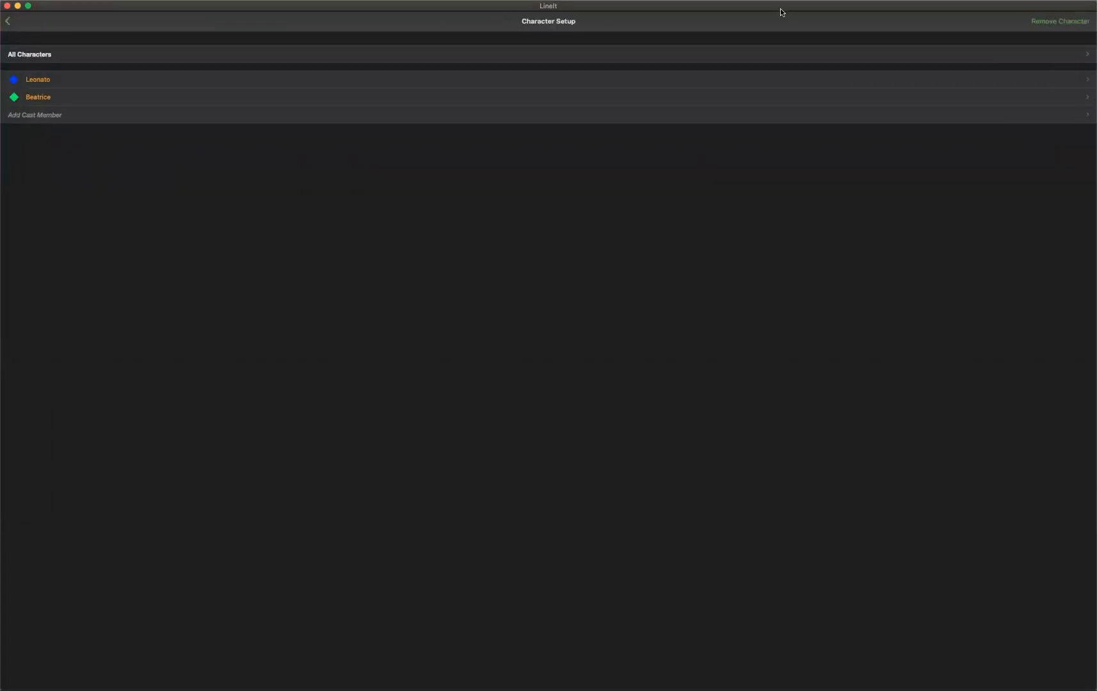
{"action": "left_click", "coordinate": [7, 21]}
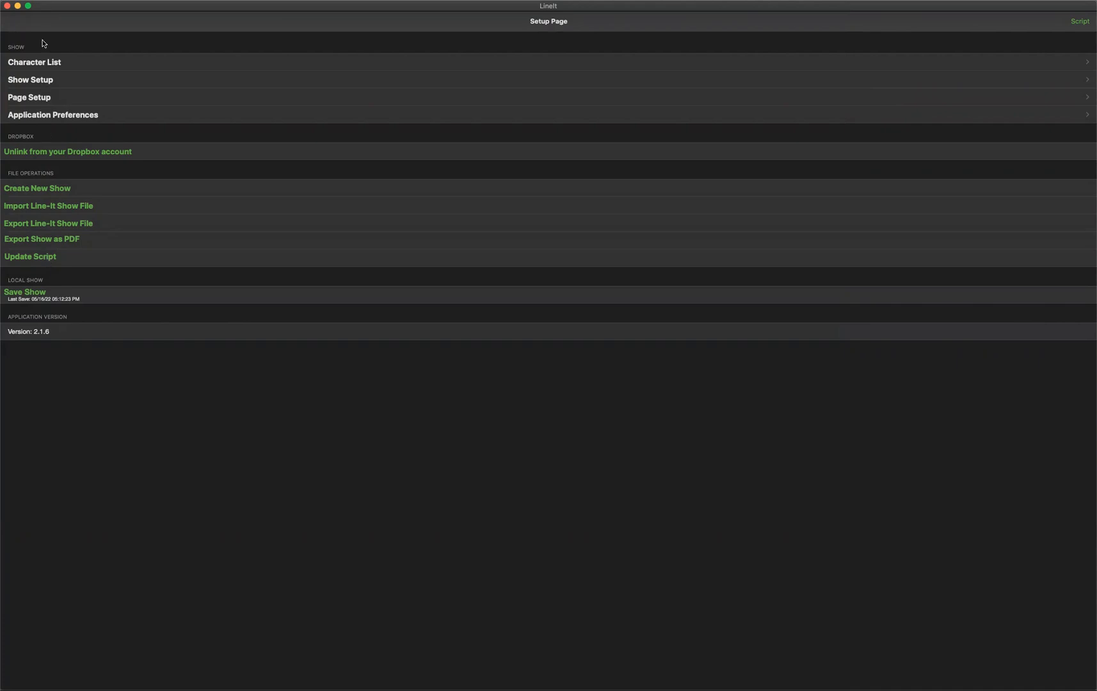
Clear all notes assigned to Leonato, confirming the deletion.
{"action": "left_click", "coordinate": [50, 64]}
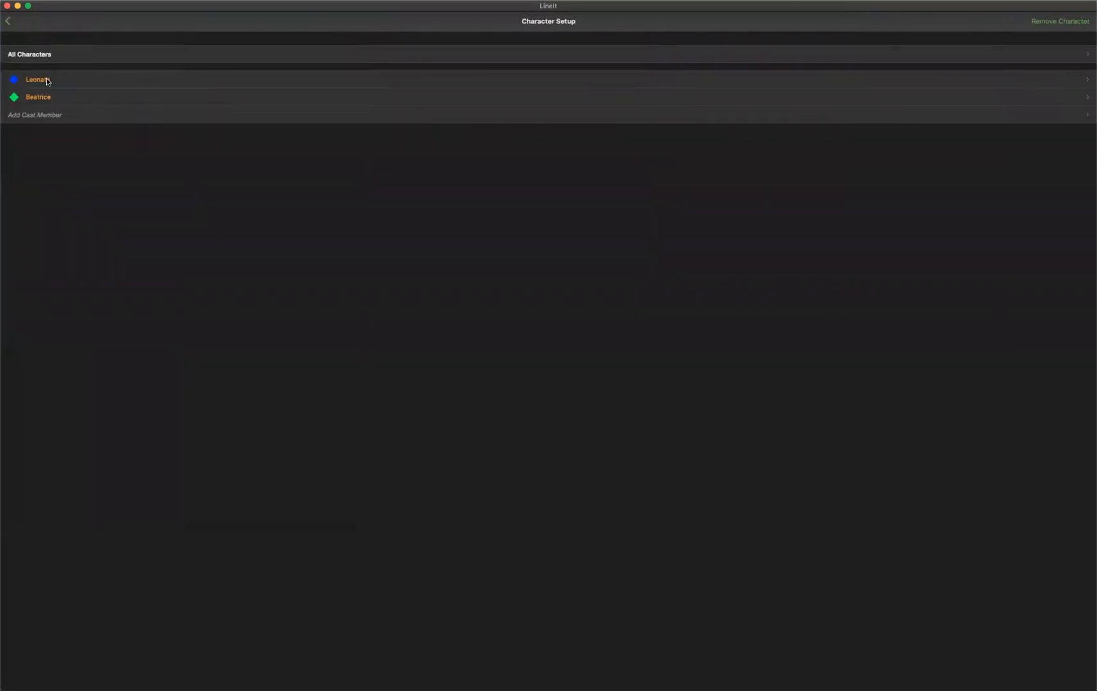
{"action": "left_click", "coordinate": [48, 81]}
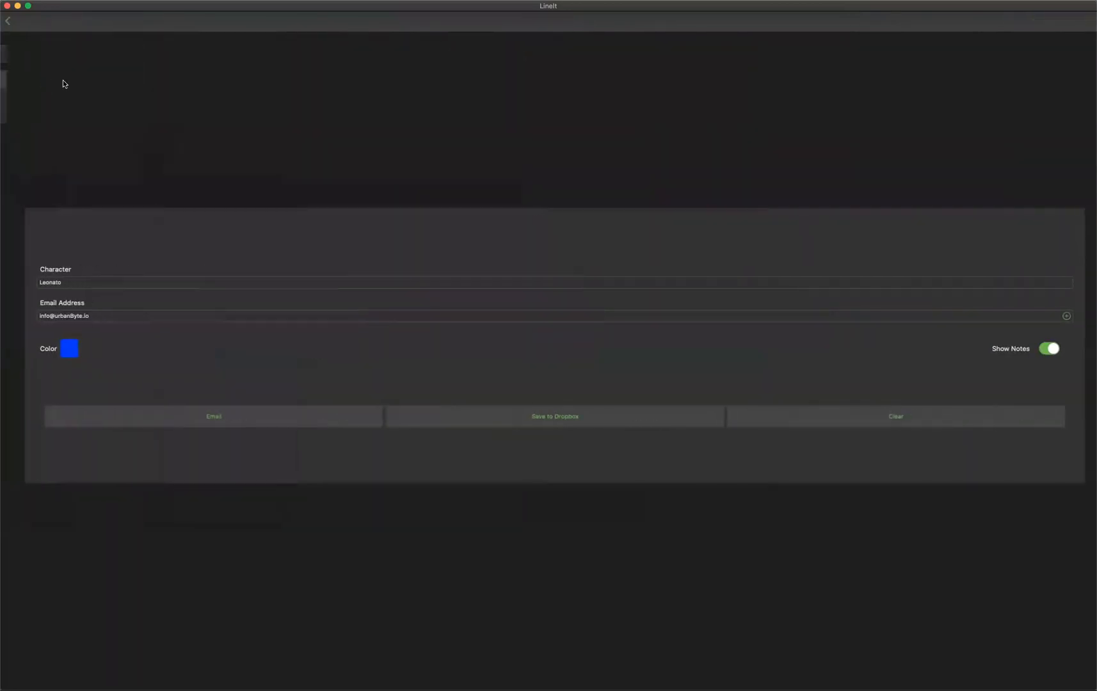
{"action": "left_click", "coordinate": [895, 418]}
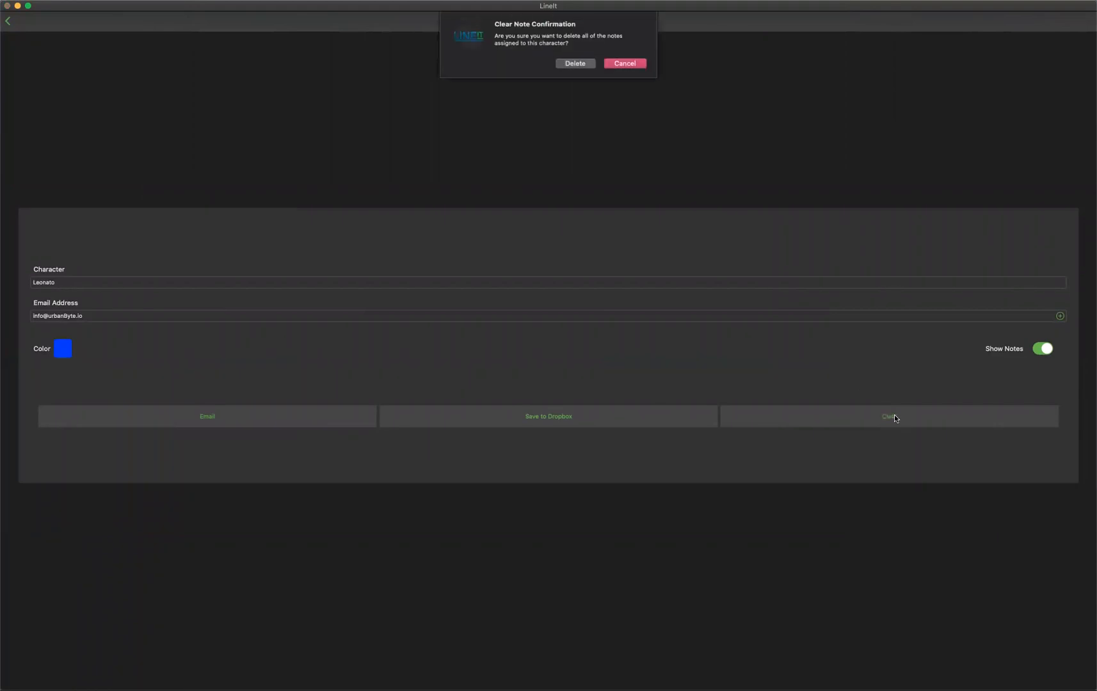
{"action": "left_click", "coordinate": [571, 64]}
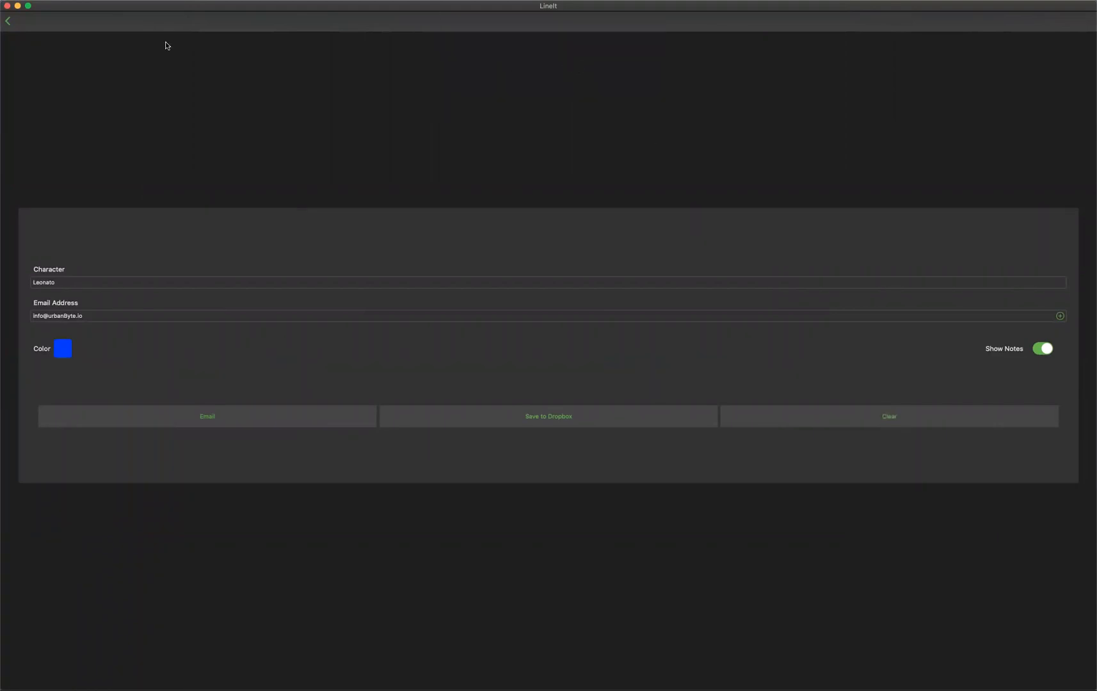
{"action": "left_click", "coordinate": [7, 23]}
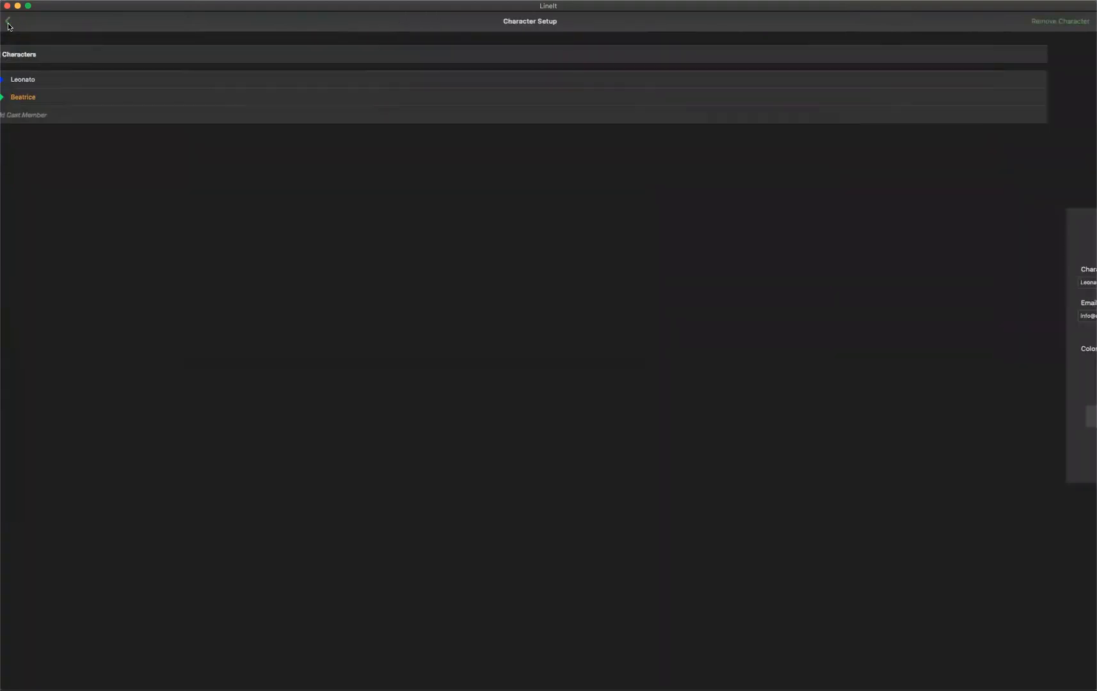
Clear all line notes for every character and return to the script.
{"action": "left_click", "coordinate": [36, 52]}
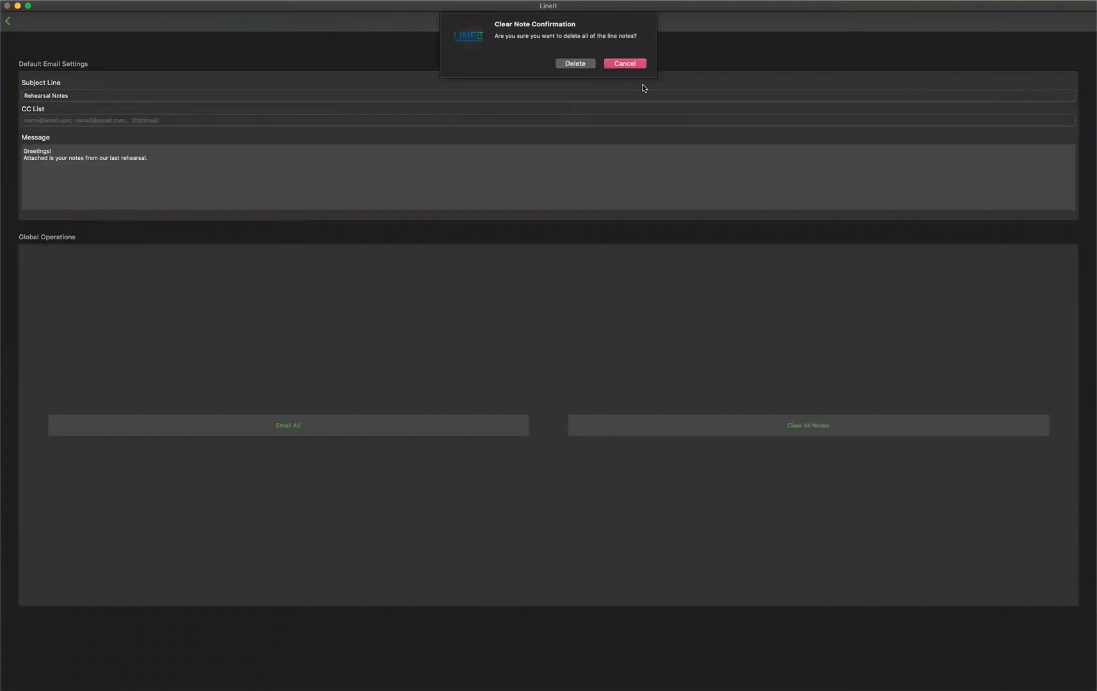
{"action": "left_click", "coordinate": [564, 63]}
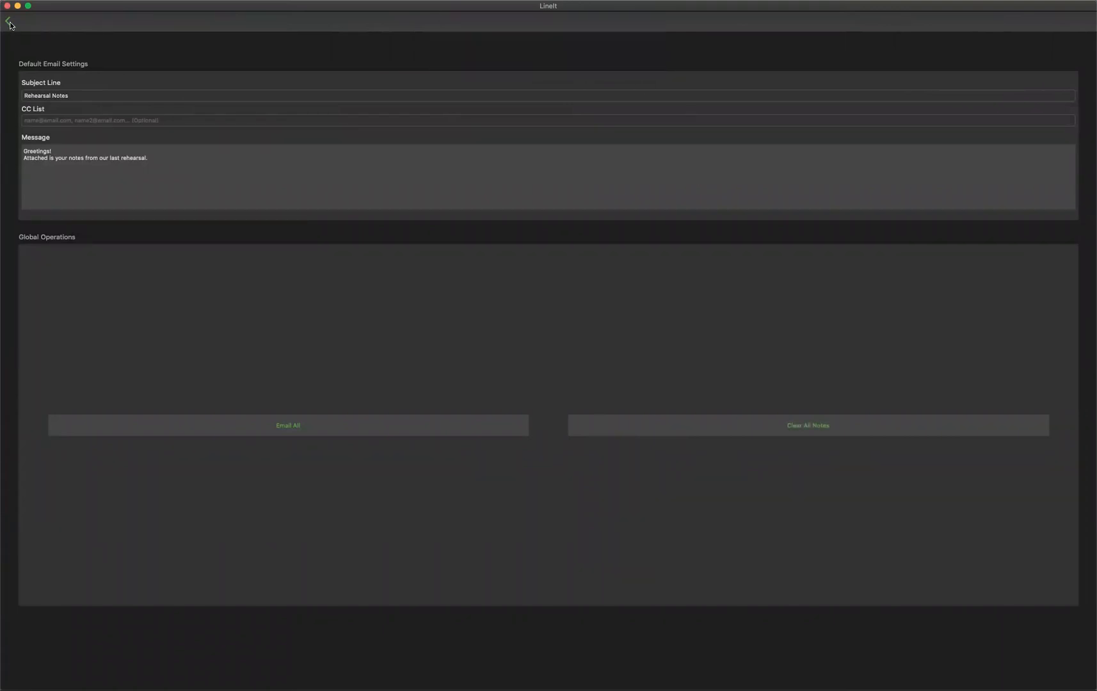
{"action": "left_click", "coordinate": [8, 21]}
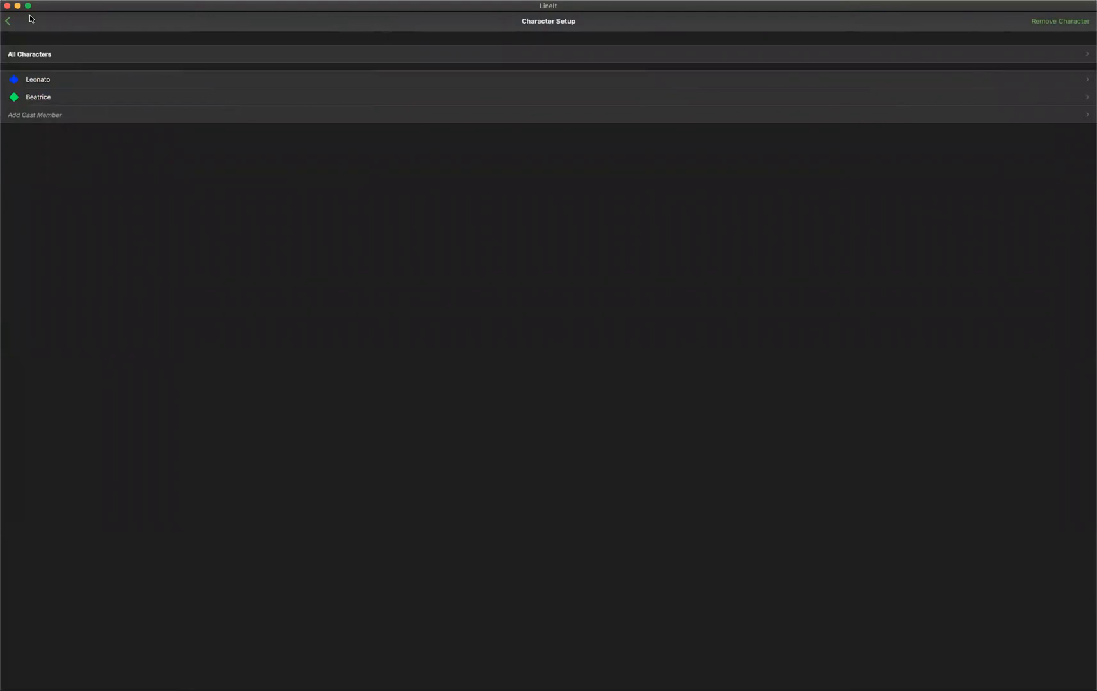
{"action": "left_click", "coordinate": [8, 23]}
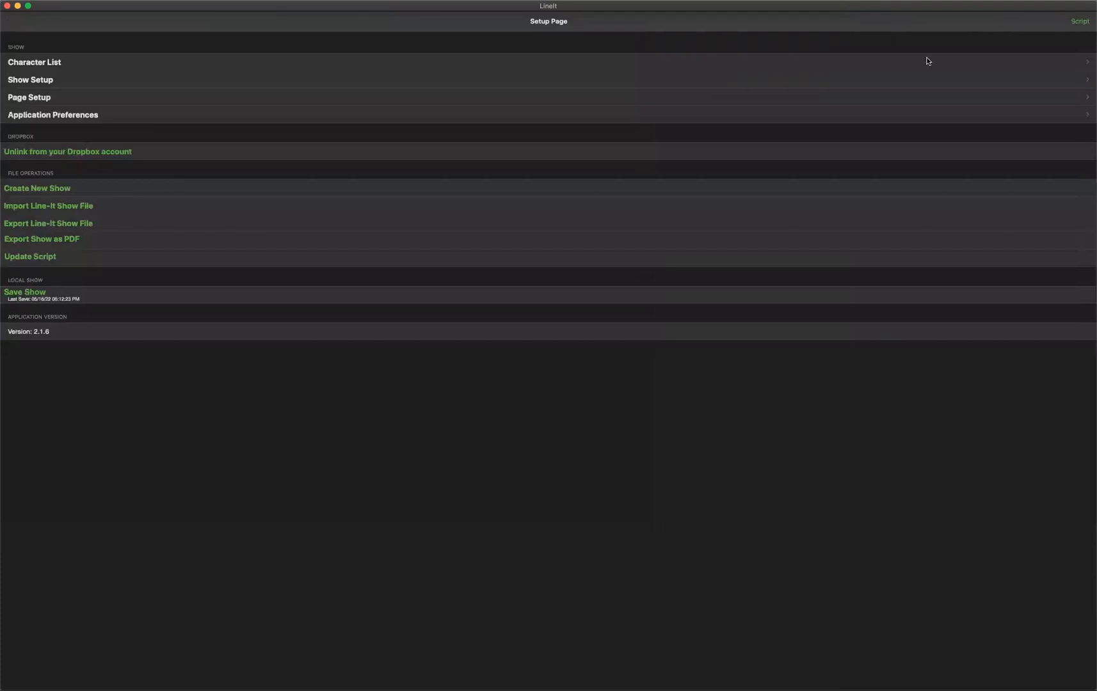
{"action": "left_click", "coordinate": [1080, 22]}
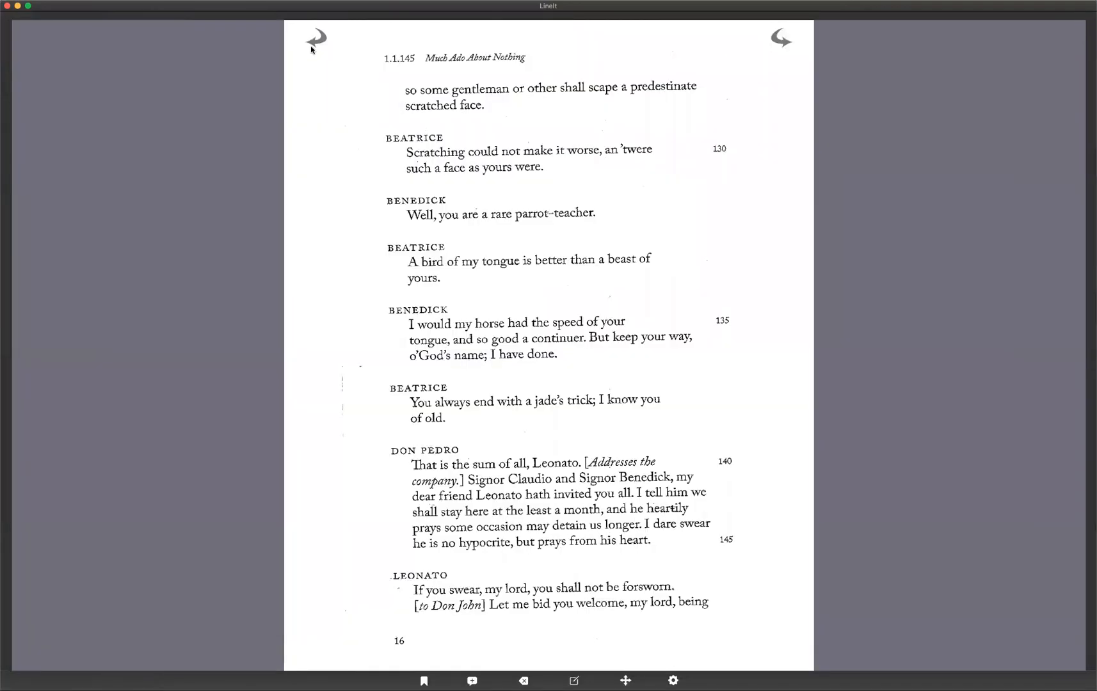
Page backward through the script to page 10.
{"action": "left_click", "coordinate": [317, 41]}
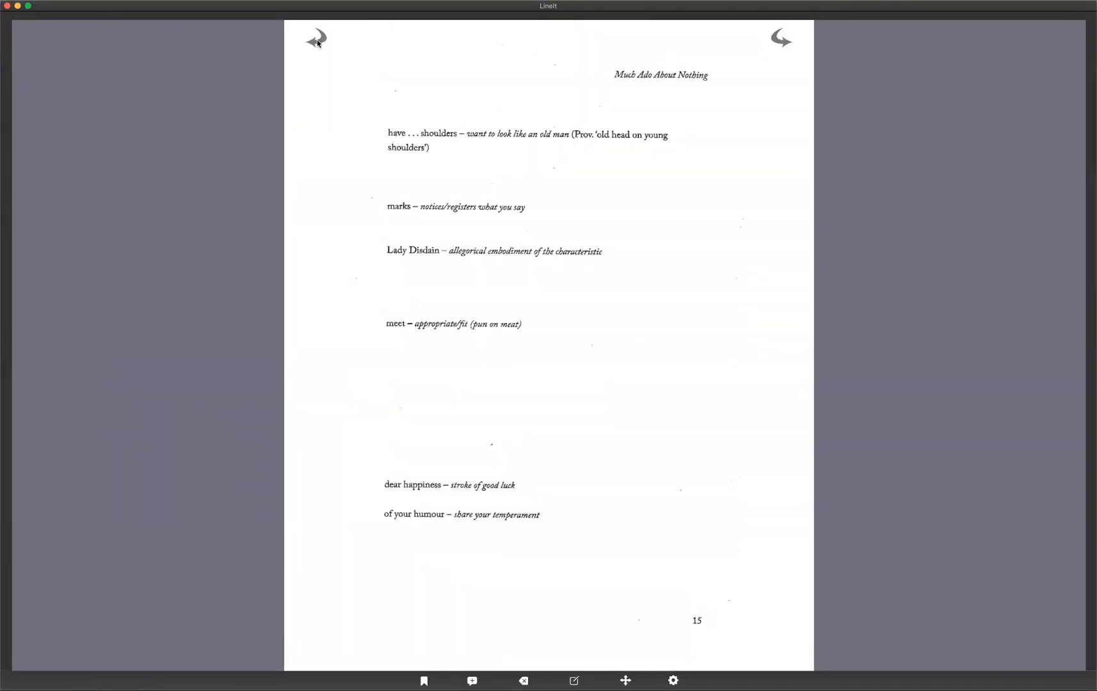
{"action": "left_click", "coordinate": [317, 41]}
{"action": "left_click", "coordinate": [317, 41]}
{"action": "left_click", "coordinate": [317, 41]}
{"action": "left_click", "coordinate": [317, 41]}
{"action": "left_click", "coordinate": [317, 41]}
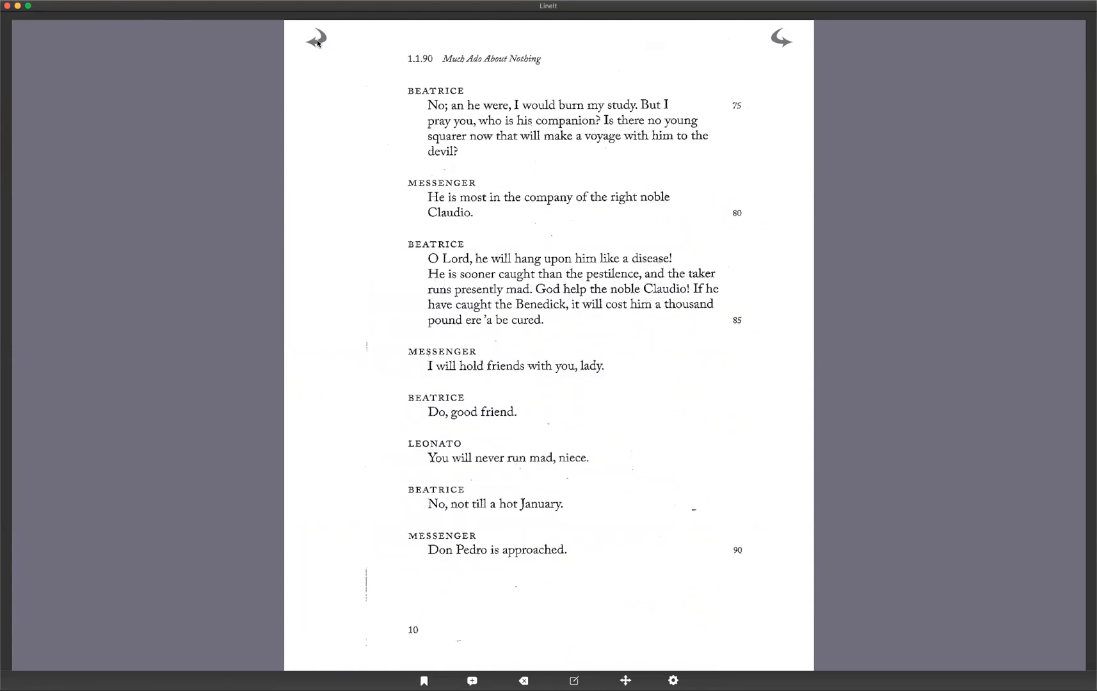
Go to page 1 using the bookmarks panel.
{"action": "left_click", "coordinate": [424, 681]}
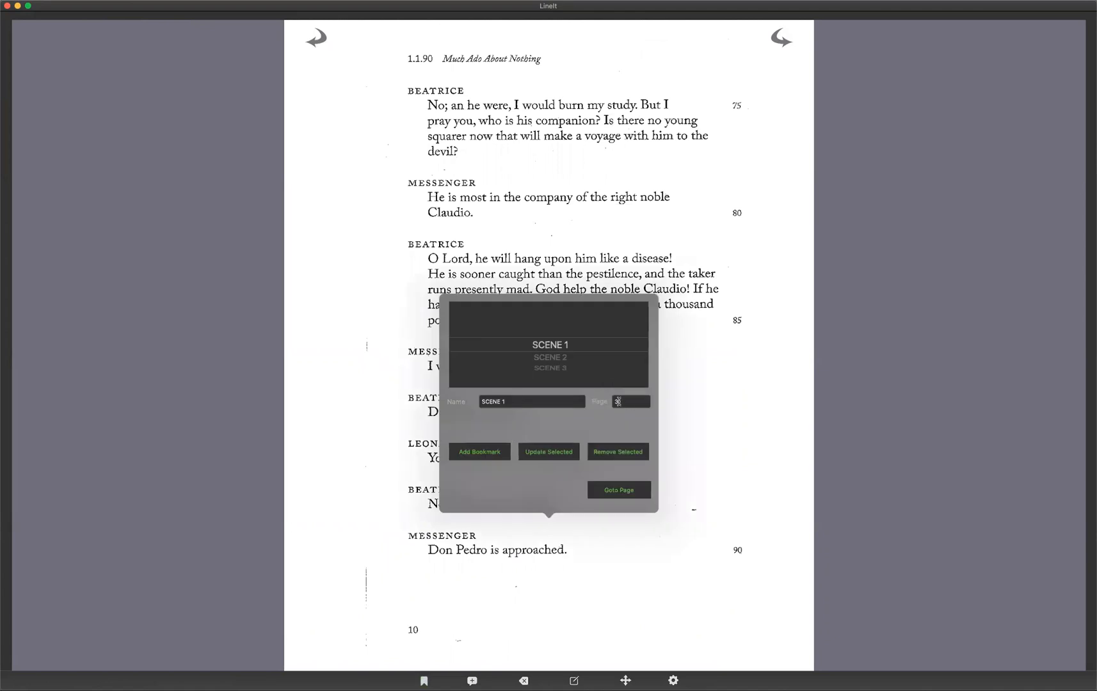
{"action": "left_click_drag", "start_coordinate": [529, 401], "coordinate": [395, 400]}
{"action": "key", "text": "BackSpace"}
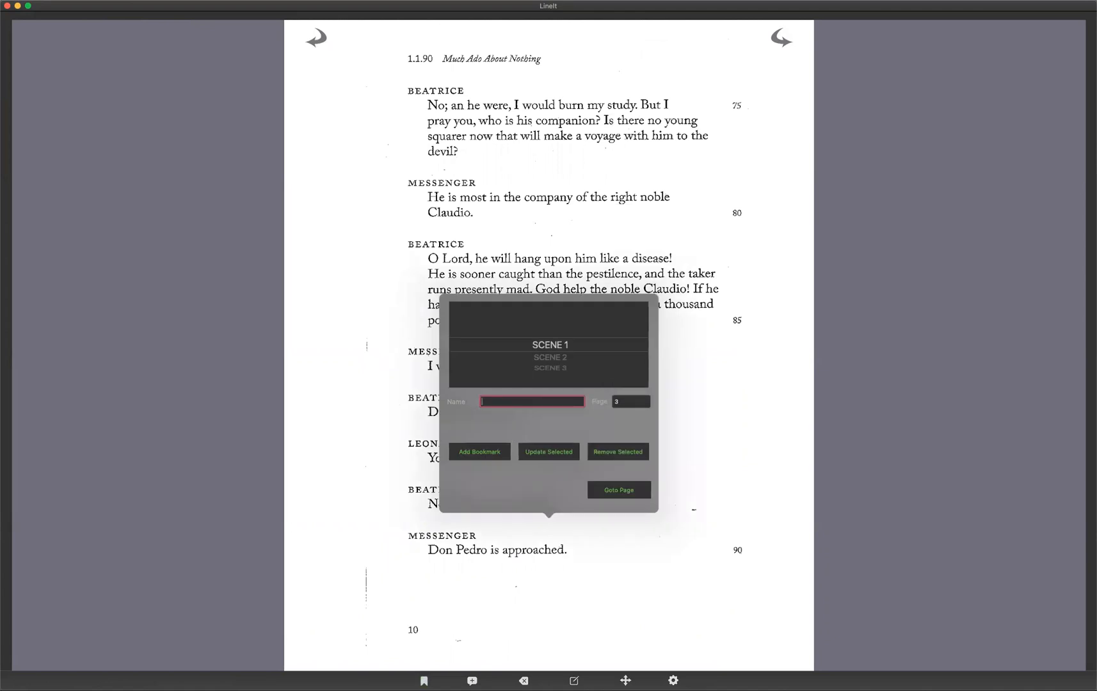
{"action": "key", "text": "Tab"}
{"action": "type", "text": "1"}
{"action": "left_click", "coordinate": [619, 491]}
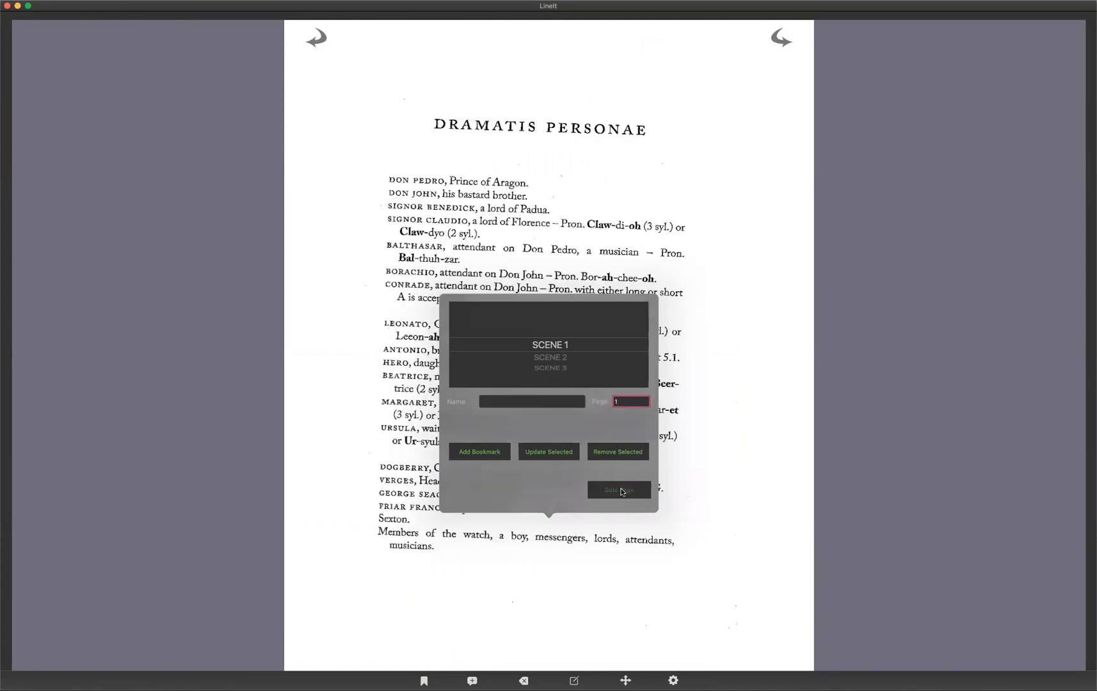
Page back to the script's title and cover page.
{"action": "left_click", "coordinate": [314, 40]}
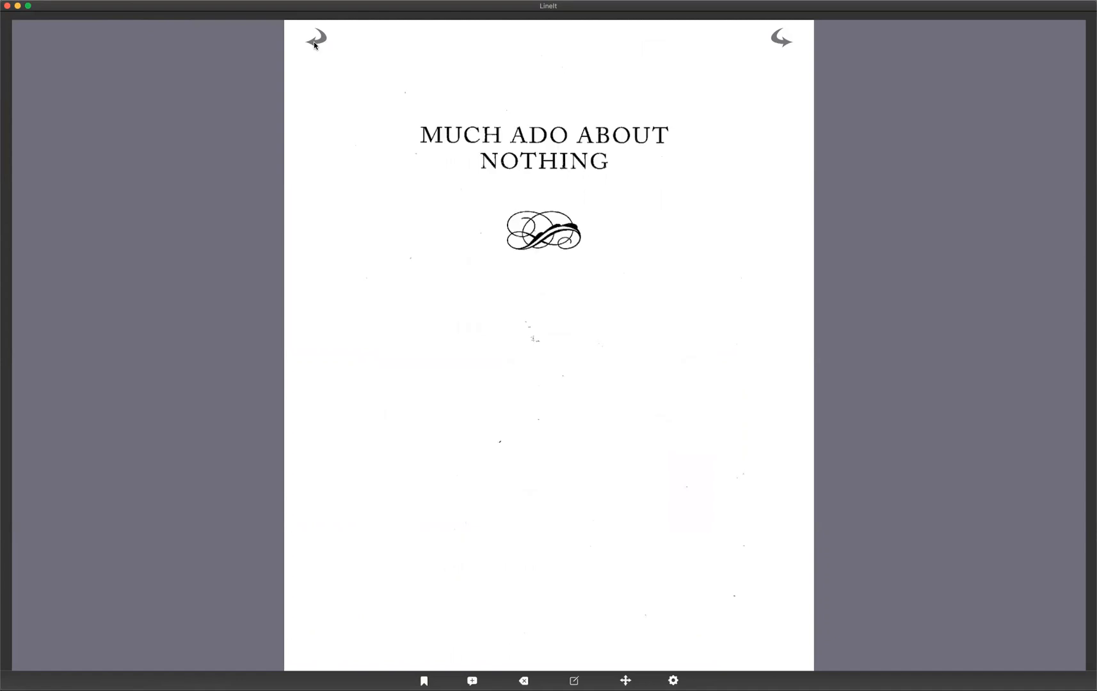
{"action": "left_click", "coordinate": [314, 40]}
{"action": "left_click", "coordinate": [314, 40]}
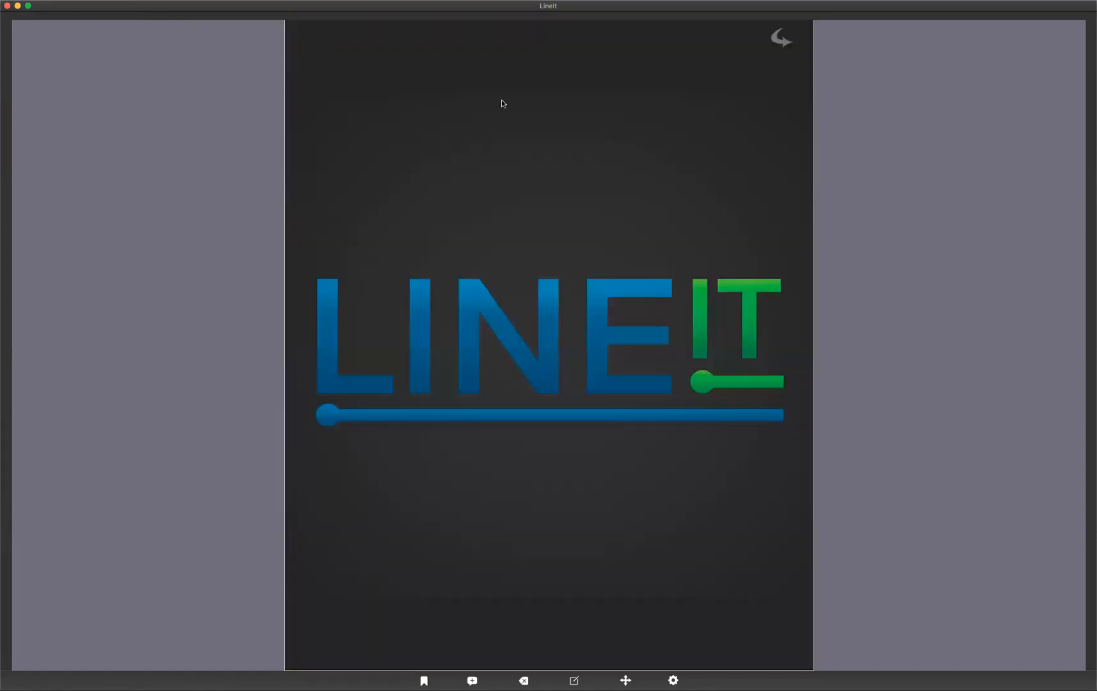